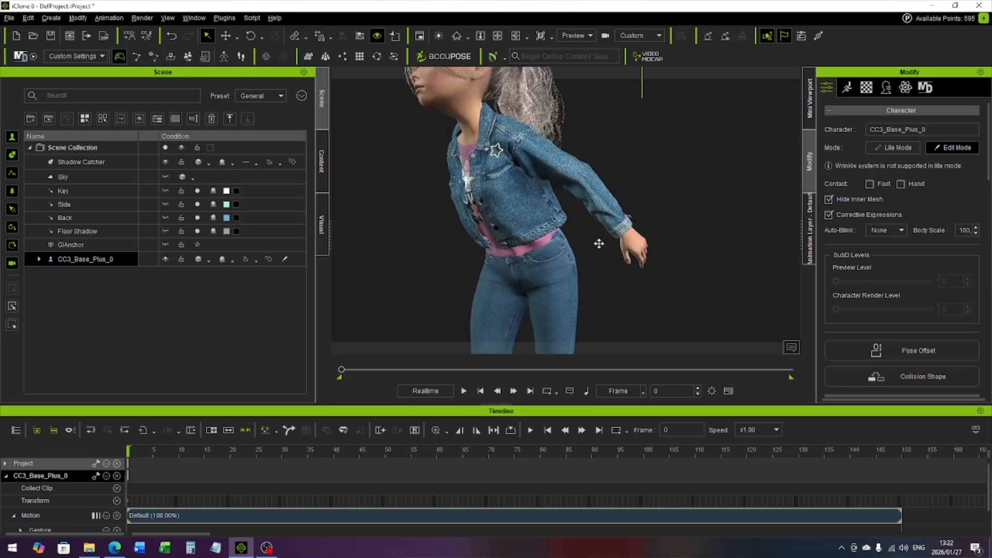
Examine the character's face, hair and body pose from several angles at different frames at the start of the animation.
{"action": "scroll", "coordinate": [582, 256], "scroll_direction": "up", "scroll_amount": 3}
{"action": "middle_click_drag", "start_coordinate": [612, 250], "coordinate": [618, 254]}
{"action": "scroll", "coordinate": [613, 252], "scroll_direction": "up", "scroll_amount": 2}
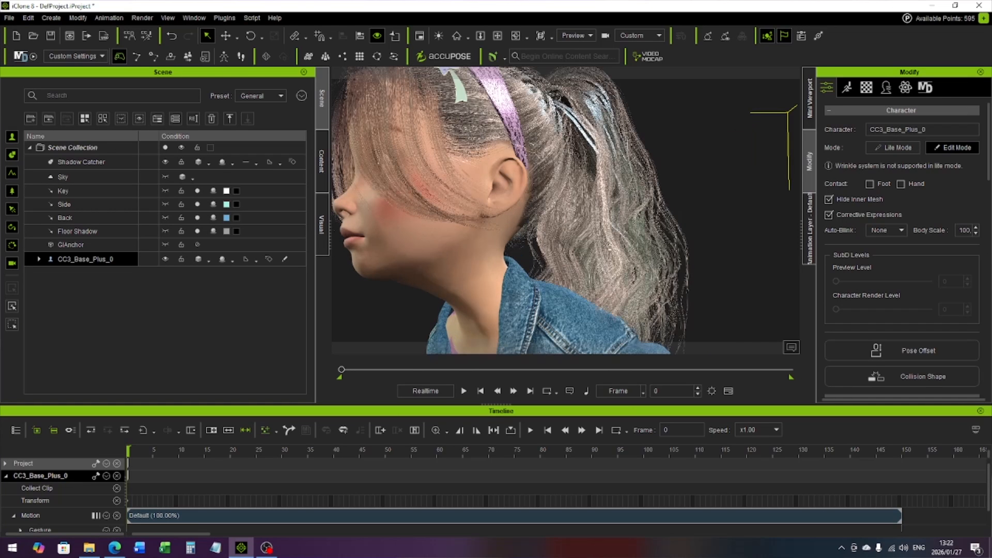
{"action": "scroll", "coordinate": [612, 253], "scroll_direction": "down", "scroll_amount": 3}
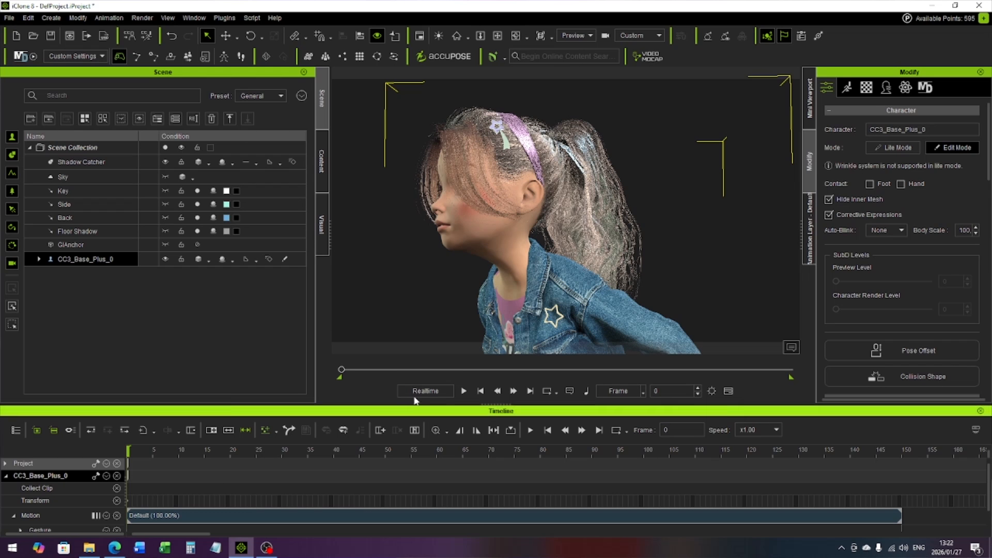
{"action": "right_click_drag", "start_coordinate": [427, 272], "coordinate": [584, 288]}
{"action": "middle_click_drag", "start_coordinate": [584, 288], "coordinate": [565, 293]}
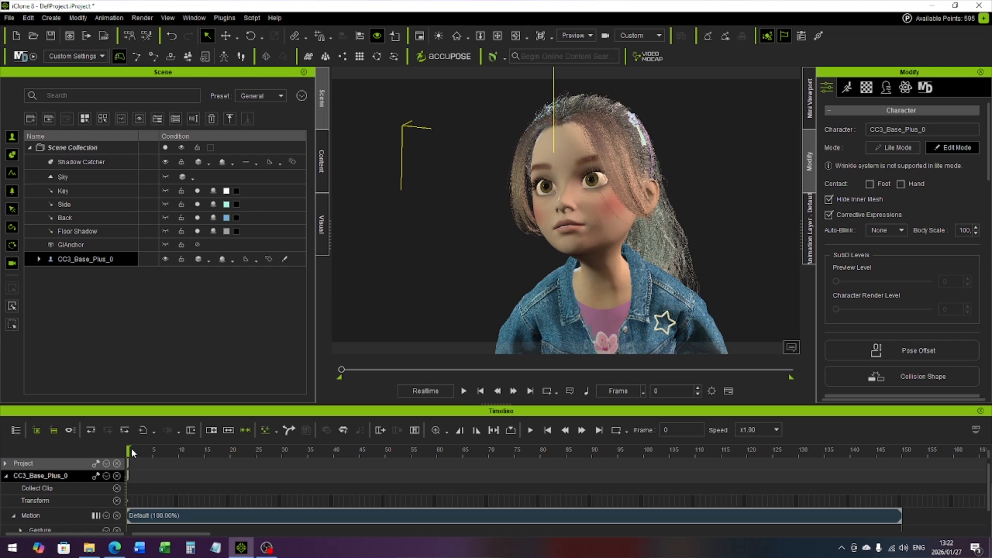
{"action": "left_click_drag", "start_coordinate": [129, 450], "coordinate": [175, 451]}
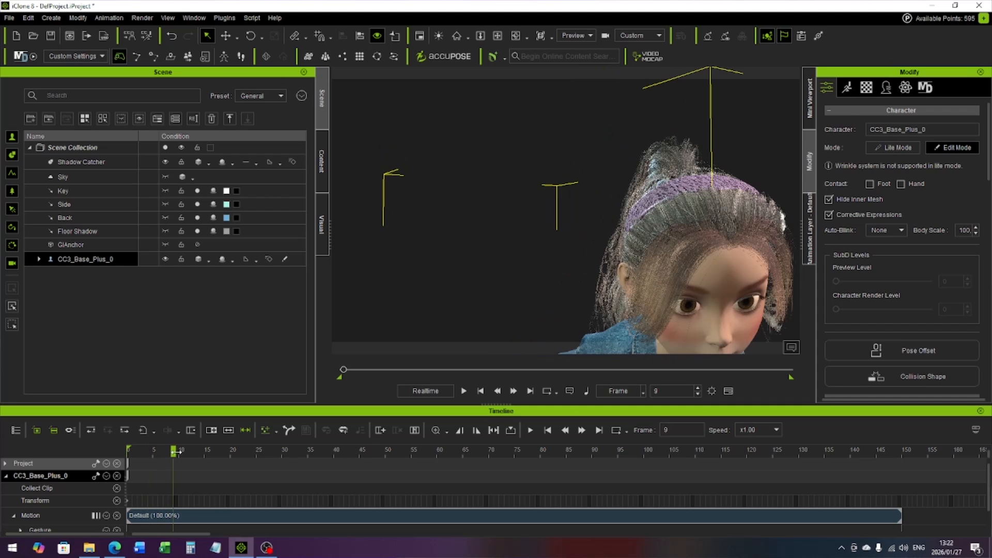
{"action": "middle_click_drag", "start_coordinate": [514, 289], "coordinate": [475, 223]}
{"action": "right_click_drag", "start_coordinate": [655, 229], "coordinate": [655, 219]}
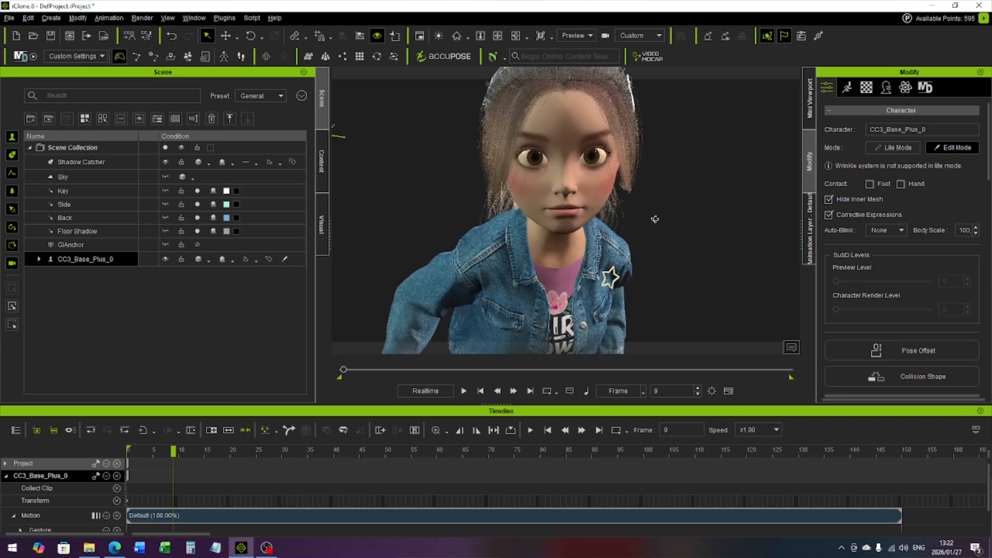
{"action": "left_click_drag", "start_coordinate": [182, 453], "coordinate": [215, 451]}
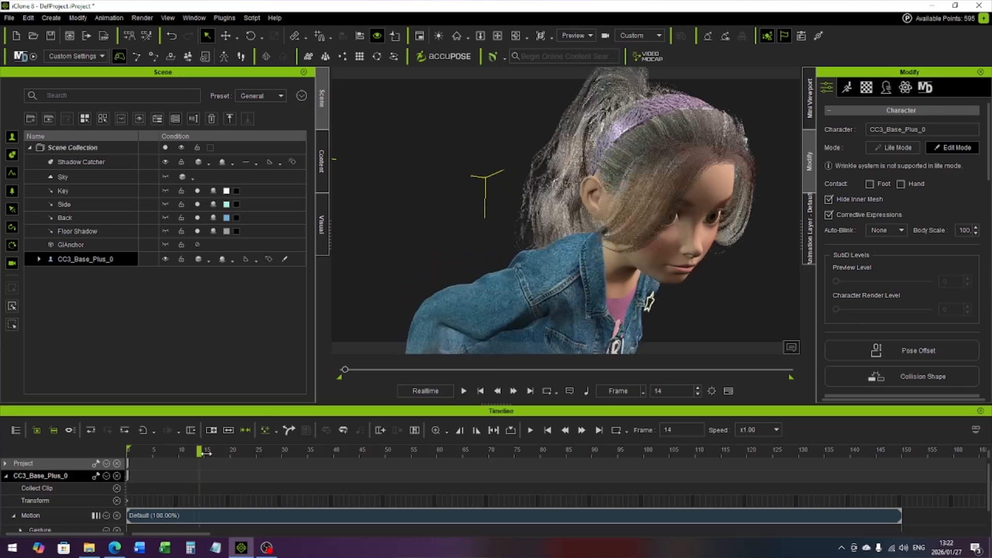
{"action": "middle_click_drag", "start_coordinate": [639, 277], "coordinate": [609, 276]}
{"action": "right_click_drag", "start_coordinate": [609, 275], "coordinate": [543, 269]}
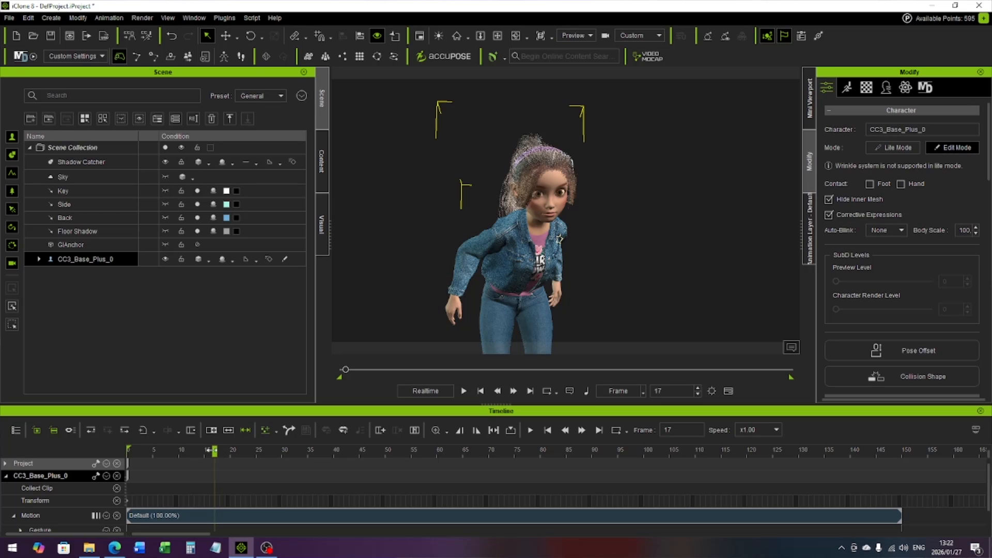
{"action": "left_click_drag", "start_coordinate": [212, 450], "coordinate": [204, 450]}
{"action": "scroll", "coordinate": [485, 248], "scroll_direction": "down", "scroll_amount": 3}
{"action": "middle_click_drag", "start_coordinate": [600, 240], "coordinate": [602, 195]}
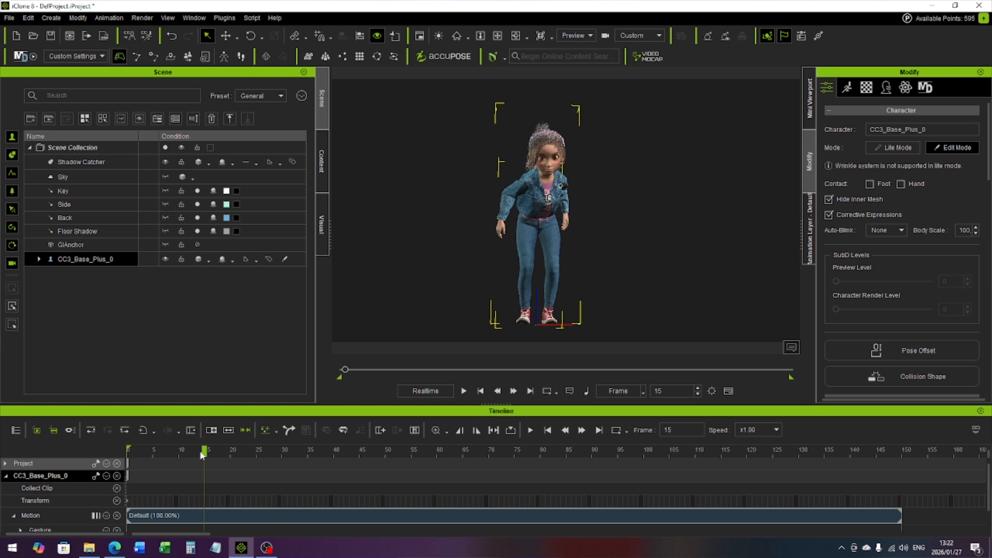
{"action": "left_click_drag", "start_coordinate": [204, 451], "coordinate": [110, 456]}
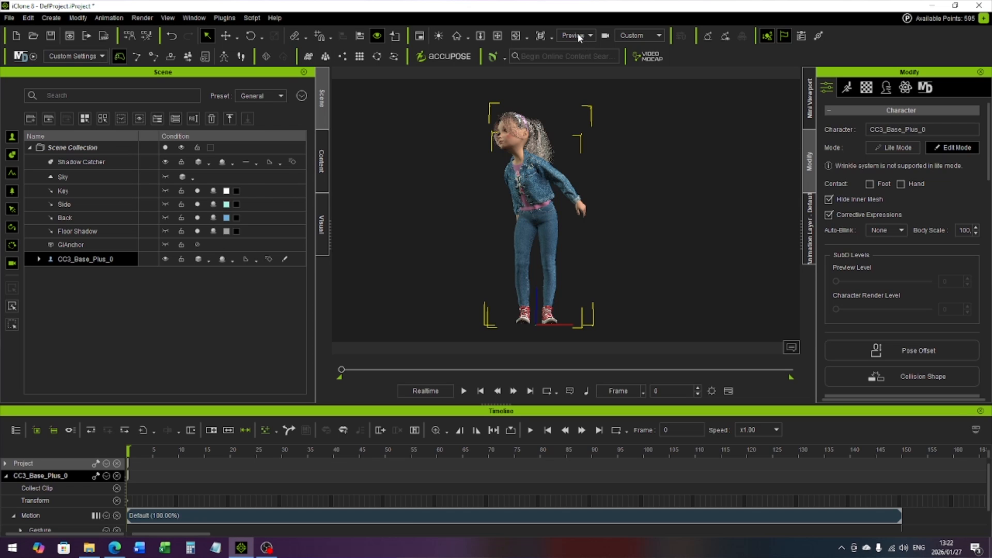
Create a linear camera and frame the character closely from the thighs up.
{"action": "left_click", "coordinate": [449, 120]}
{"action": "left_click", "coordinate": [51, 18]}
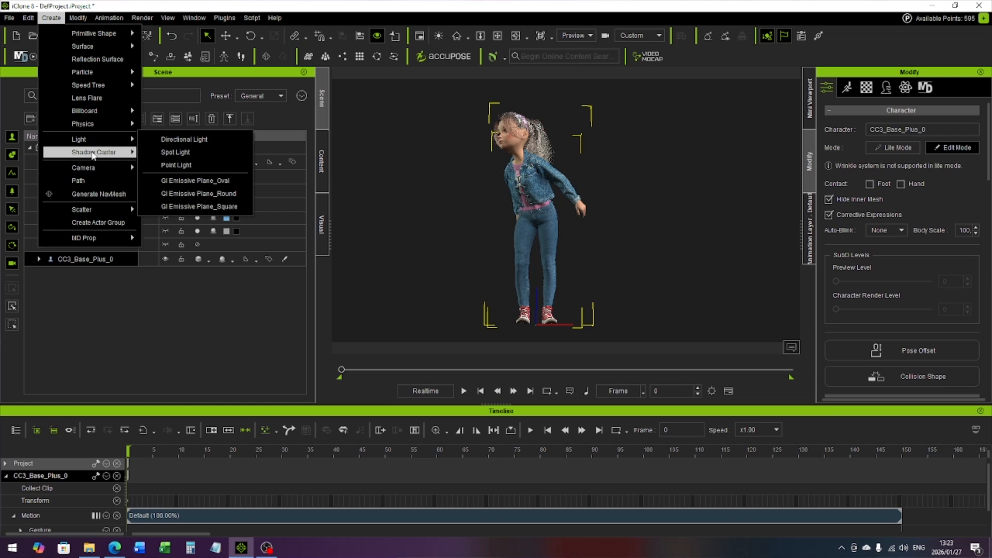
{"action": "mouse_move", "coordinate": [95, 173]}
{"action": "left_click", "coordinate": [182, 167]}
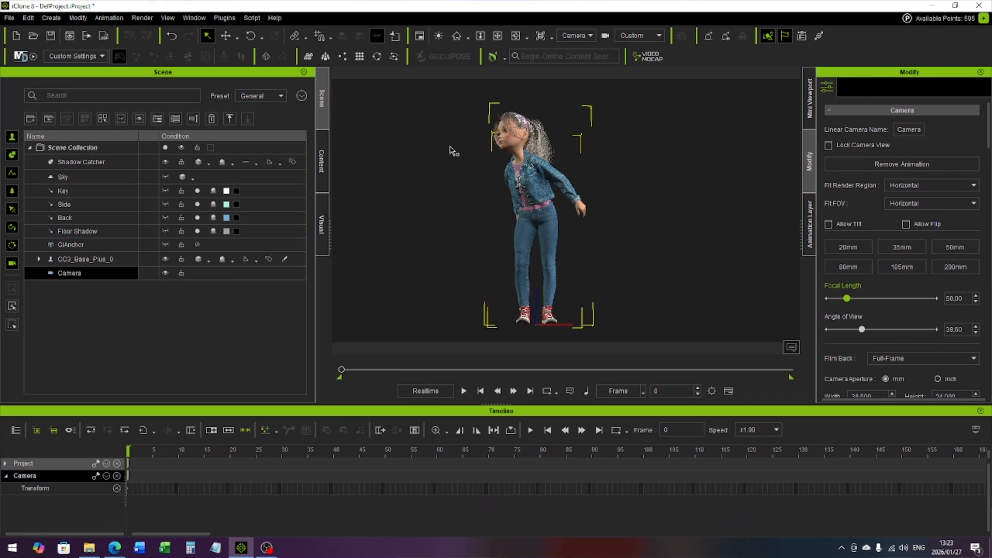
{"action": "scroll", "coordinate": [458, 149], "scroll_direction": "up", "scroll_amount": 3}
{"action": "scroll", "coordinate": [452, 143], "scroll_direction": "up", "scroll_amount": 3}
{"action": "middle_click_drag", "start_coordinate": [460, 144], "coordinate": [566, 215]}
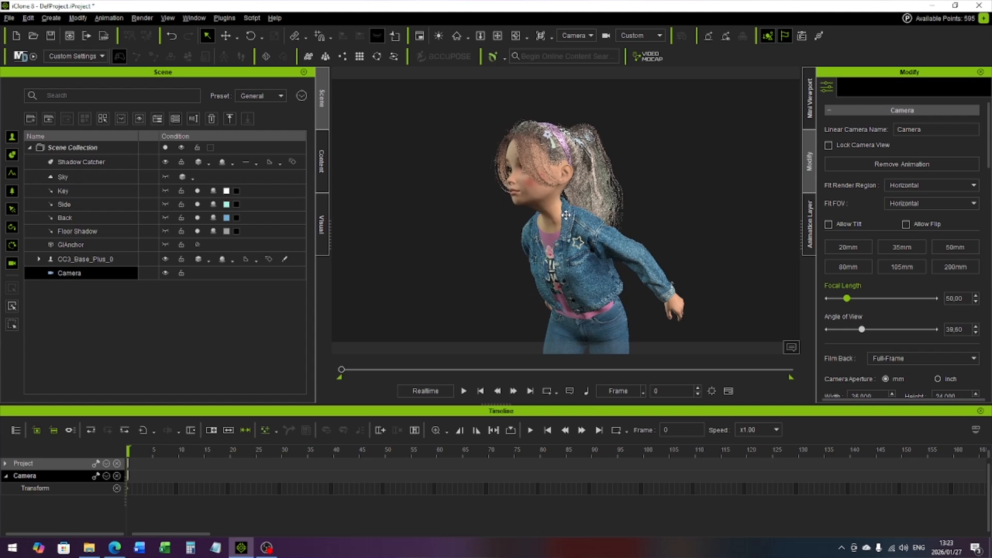
{"action": "scroll", "coordinate": [519, 187], "scroll_direction": "up", "scroll_amount": 2}
{"action": "scroll", "coordinate": [536, 212], "scroll_direction": "down", "scroll_amount": 1}
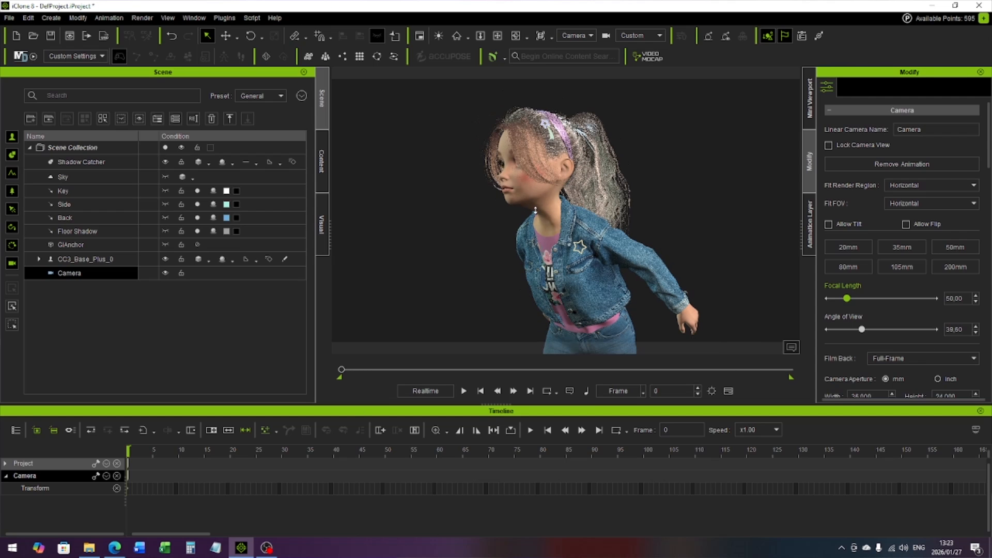
Adjust the camera's angle on the character at frame 27 and return the playhead to frame 0.
{"action": "left_click_drag", "start_coordinate": [129, 453], "coordinate": [268, 451]}
{"action": "right_click_drag", "start_coordinate": [639, 235], "coordinate": [585, 230]}
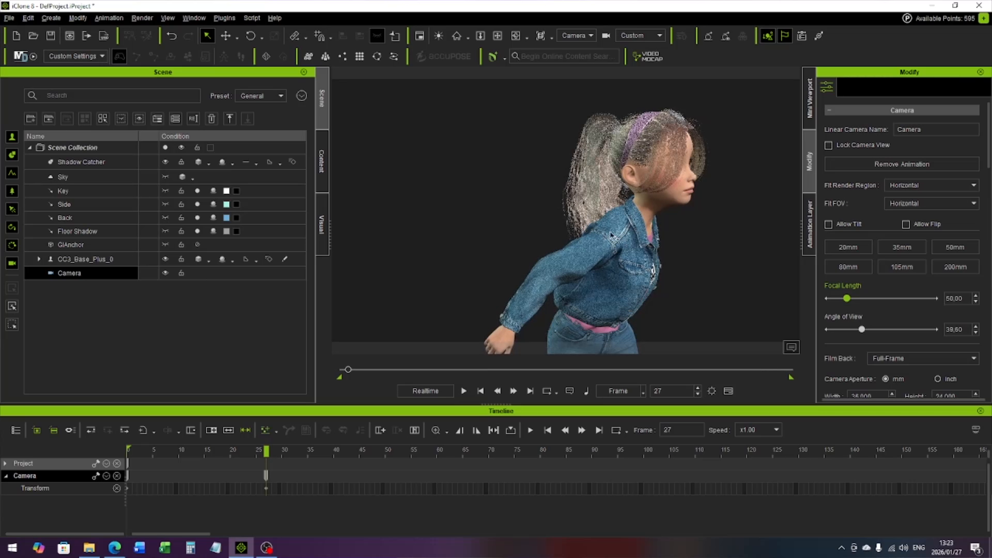
{"action": "middle_click_drag", "start_coordinate": [613, 234], "coordinate": [597, 230]}
{"action": "left_click_drag", "start_coordinate": [268, 453], "coordinate": [98, 439]}
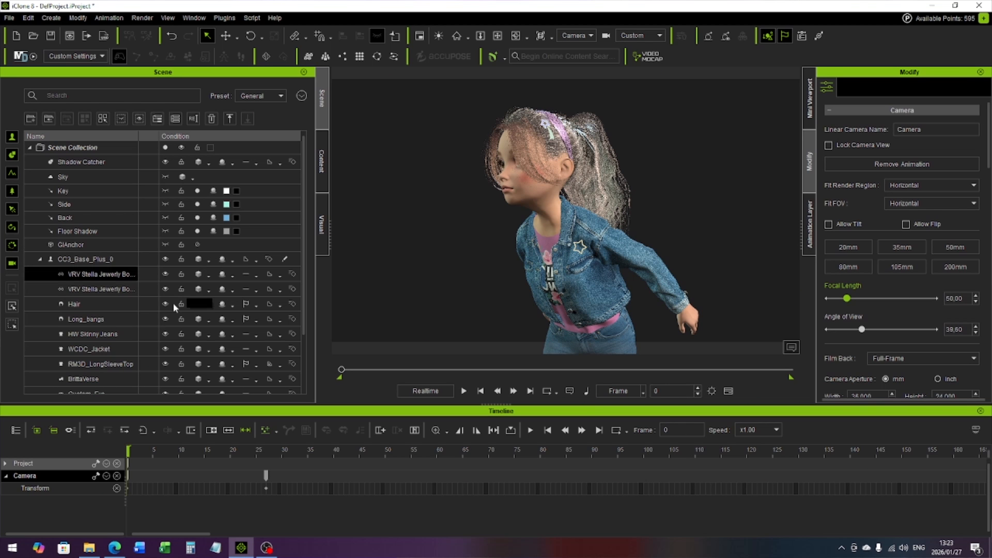
Hide the character's Long_bangs hair and collapse the character's item list.
{"action": "left_click", "coordinate": [166, 319]}
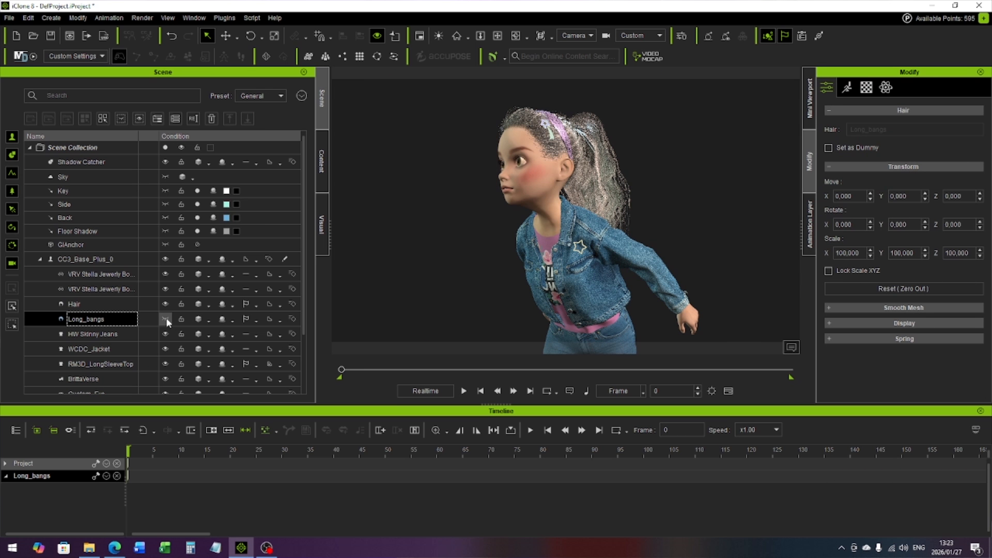
{"action": "left_click", "coordinate": [164, 319]}
{"action": "left_click", "coordinate": [40, 261]}
Rename the existing camera as Motion and add a second linear camera named Face.
{"action": "left_click", "coordinate": [77, 274]}
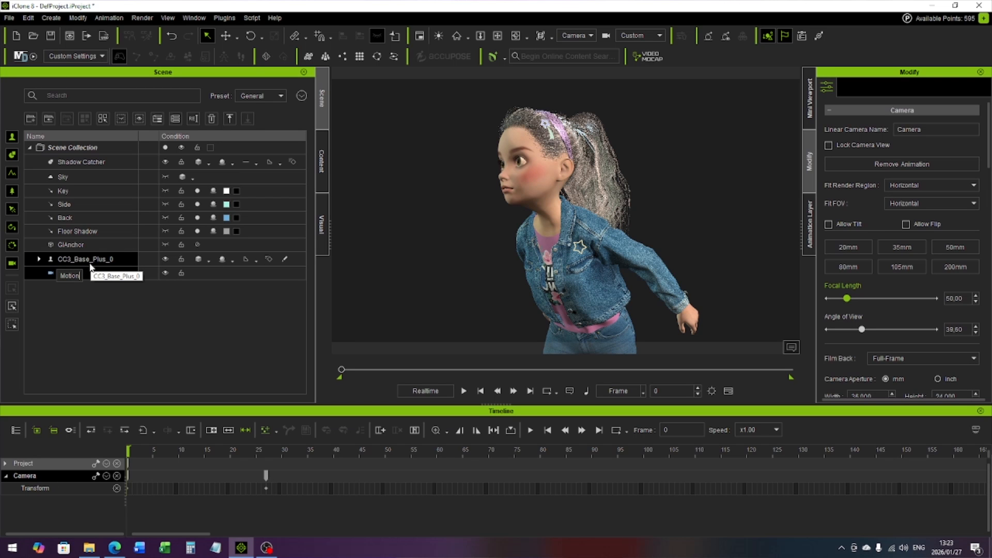
{"action": "key", "text": "Return"}
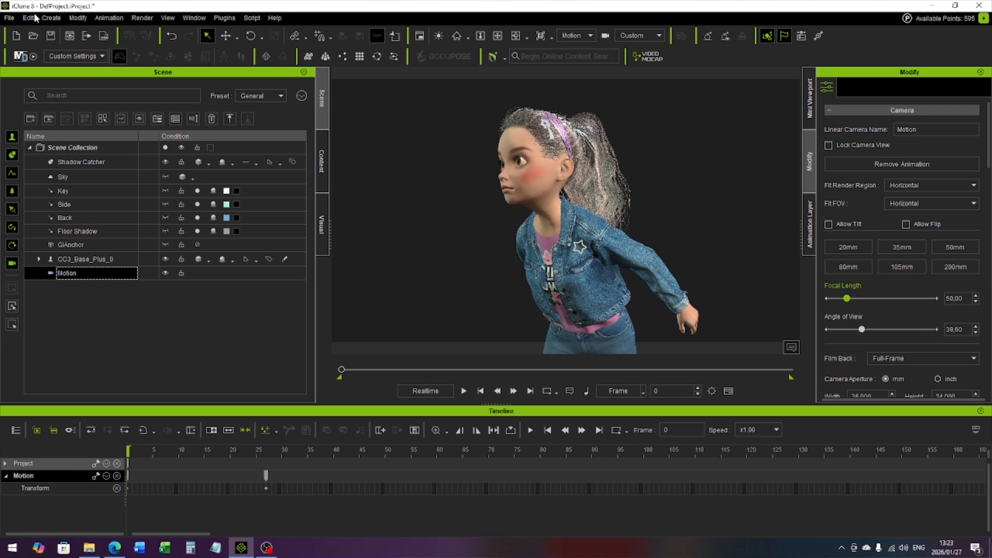
{"action": "left_click", "coordinate": [50, 19]}
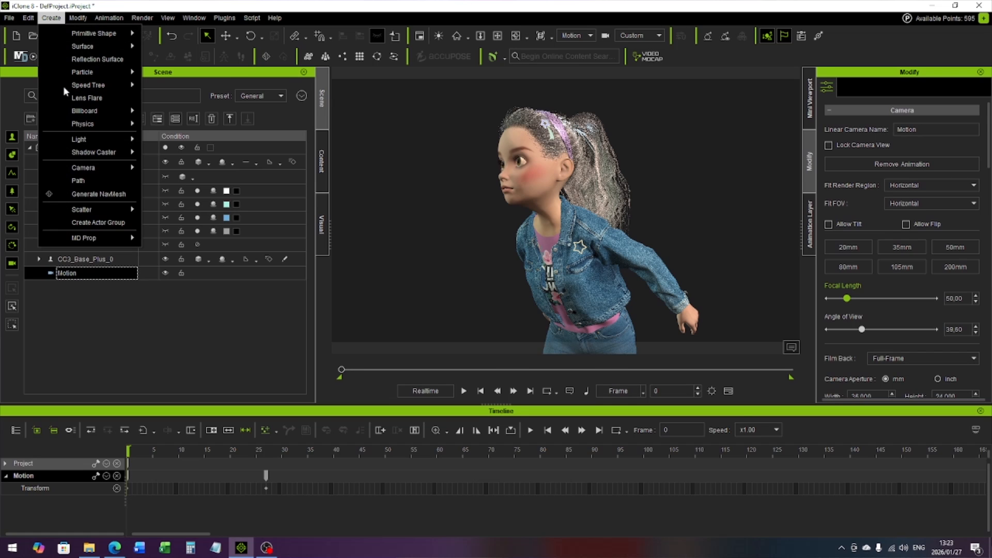
{"action": "mouse_move", "coordinate": [80, 172]}
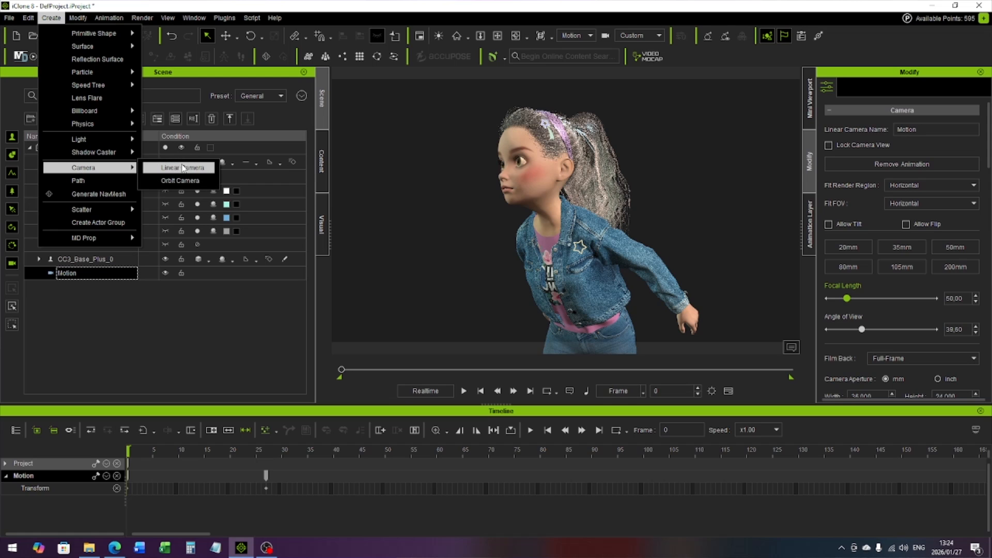
{"action": "left_click", "coordinate": [170, 168]}
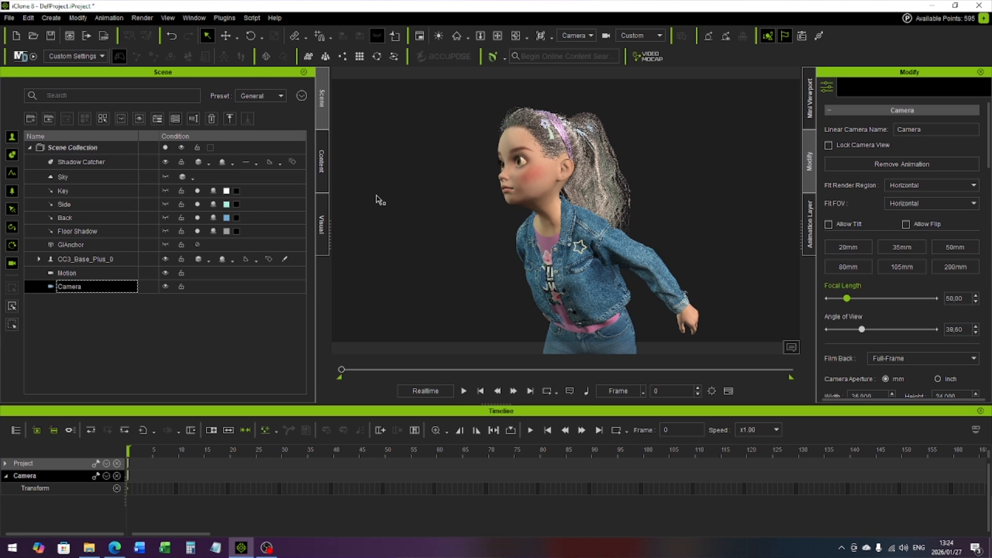
{"action": "double_click", "coordinate": [75, 286]}
{"action": "type", "text": "Face"}
{"action": "key", "text": "Return"}
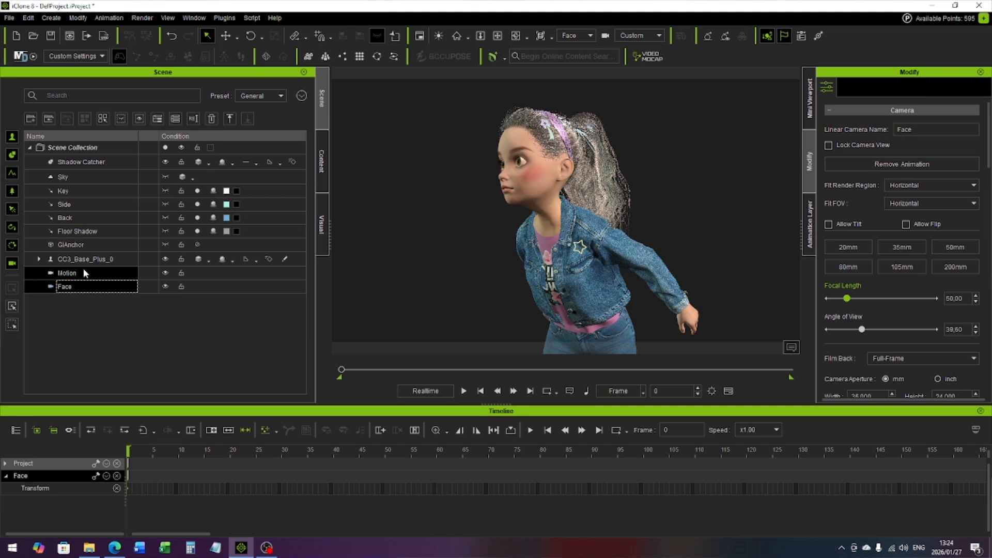
Frame a frontal close-up of the character's face with the Face camera.
{"action": "right_click_drag", "start_coordinate": [412, 237], "coordinate": [604, 242]}
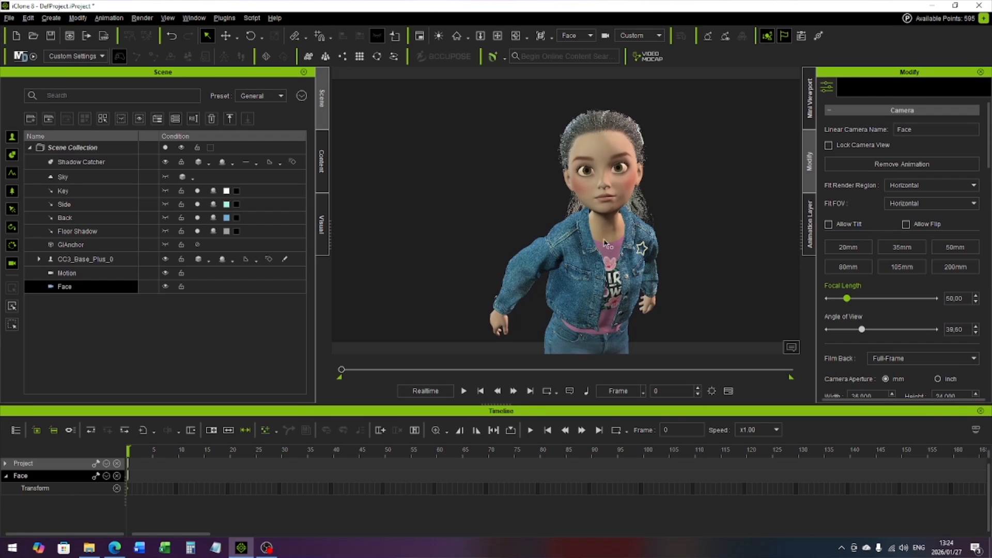
{"action": "scroll", "coordinate": [603, 238], "scroll_direction": "up", "scroll_amount": 4}
{"action": "middle_click_drag", "start_coordinate": [605, 232], "coordinate": [549, 280]}
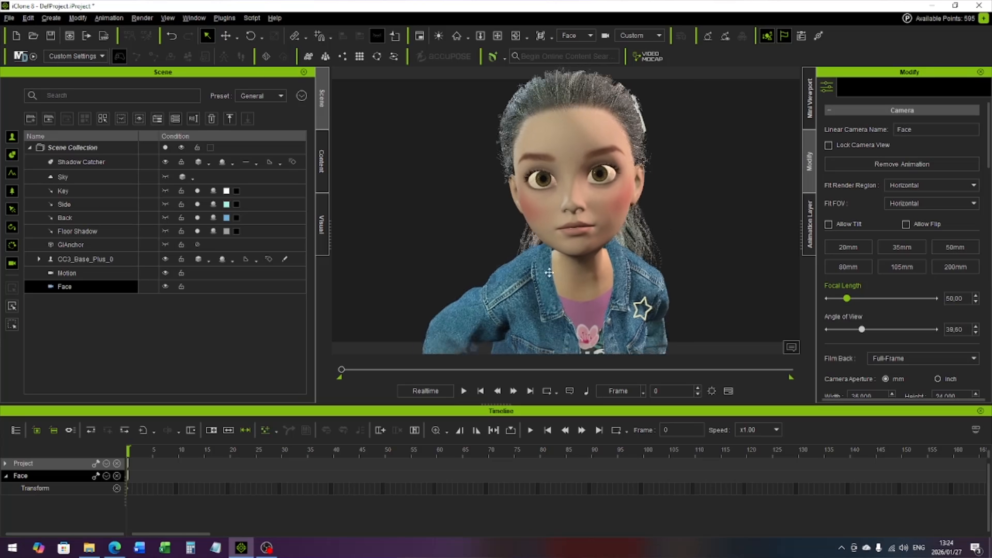
{"action": "right_click_drag", "start_coordinate": [638, 246], "coordinate": [647, 241]}
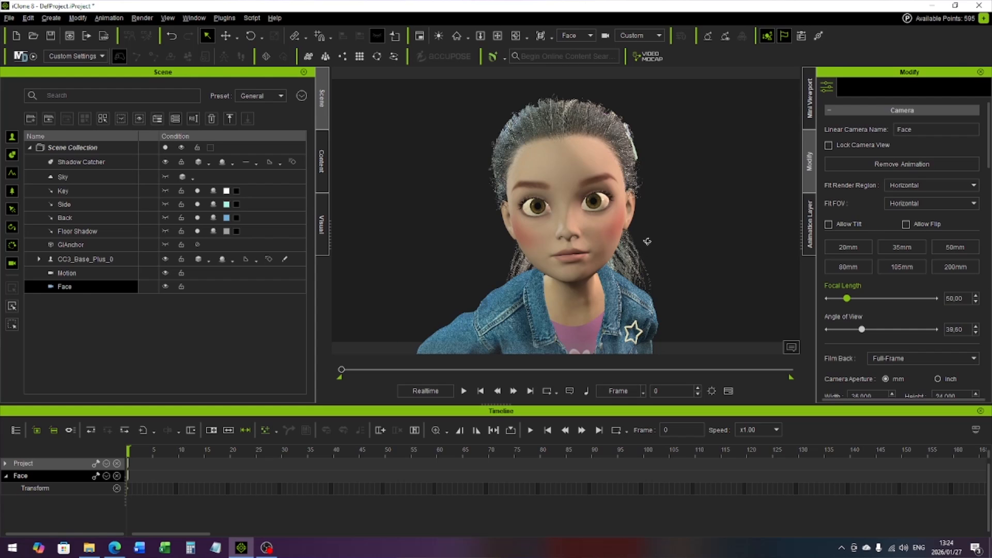
{"action": "middle_click_drag", "start_coordinate": [634, 229], "coordinate": [634, 250]}
{"action": "right_click_drag", "start_coordinate": [634, 250], "coordinate": [631, 226]}
{"action": "scroll", "coordinate": [626, 225], "scroll_direction": "up", "scroll_amount": 2}
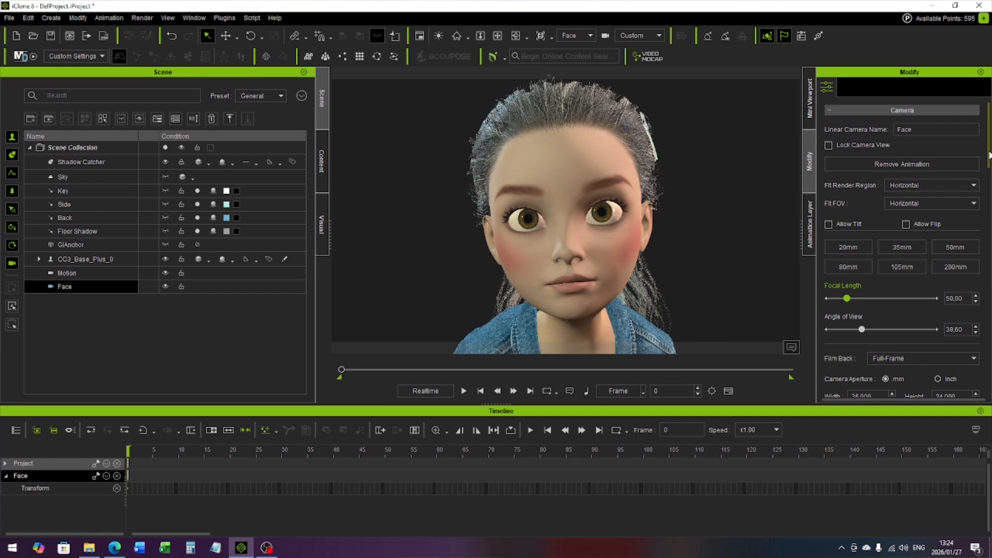
Link the Face camera to the character's head bone, CC_Base_Head, and scrub the timeline to check it.
{"action": "left_click", "coordinate": [81, 274]}
{"action": "left_click", "coordinate": [74, 288]}
{"action": "left_click_drag", "start_coordinate": [990, 133], "coordinate": [990, 344]}
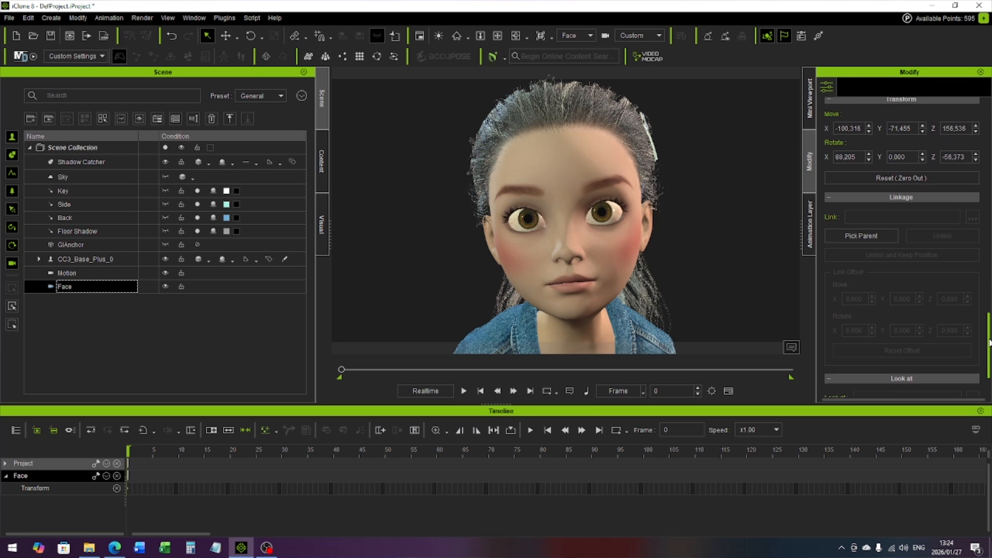
{"action": "left_click", "coordinate": [862, 236]}
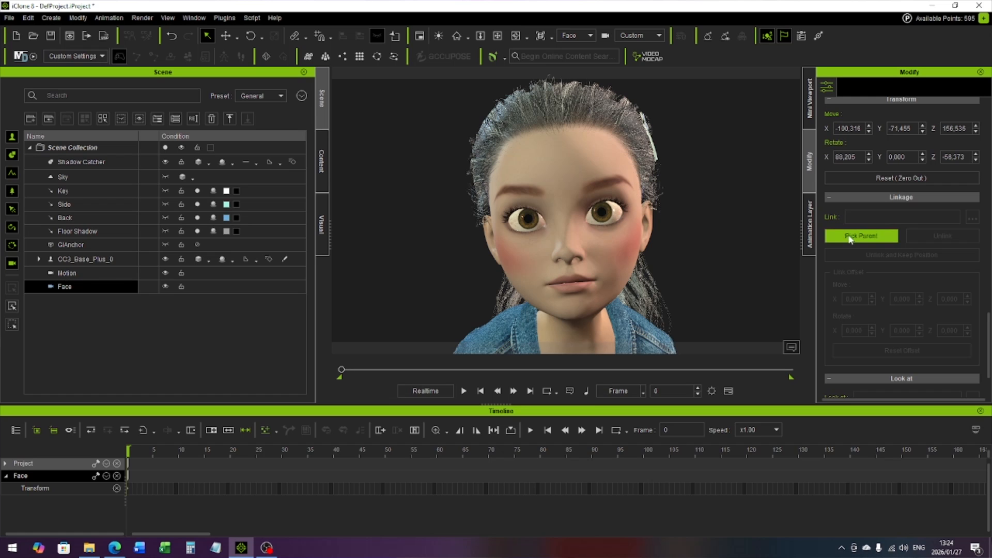
{"action": "left_click", "coordinate": [562, 217]}
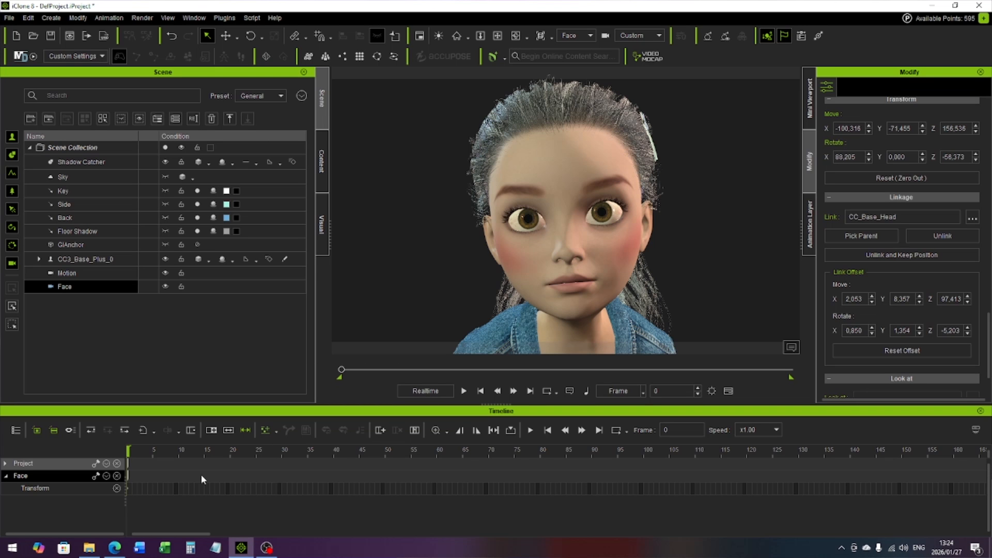
{"action": "left_click_drag", "start_coordinate": [139, 454], "coordinate": [128, 474]}
Show the Motion camera in the main viewport and the Face camera in the mini viewport, then scrub the timeline to check both.
{"action": "left_click", "coordinate": [809, 98]}
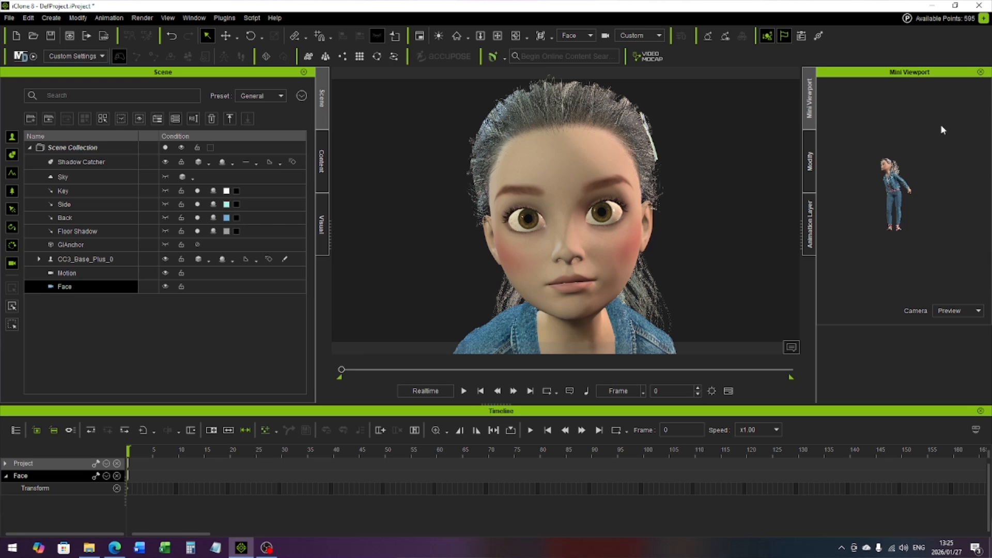
{"action": "left_click", "coordinate": [569, 36]}
{"action": "left_click", "coordinate": [569, 61]}
{"action": "left_click", "coordinate": [954, 310]}
{"action": "left_click", "coordinate": [948, 344]}
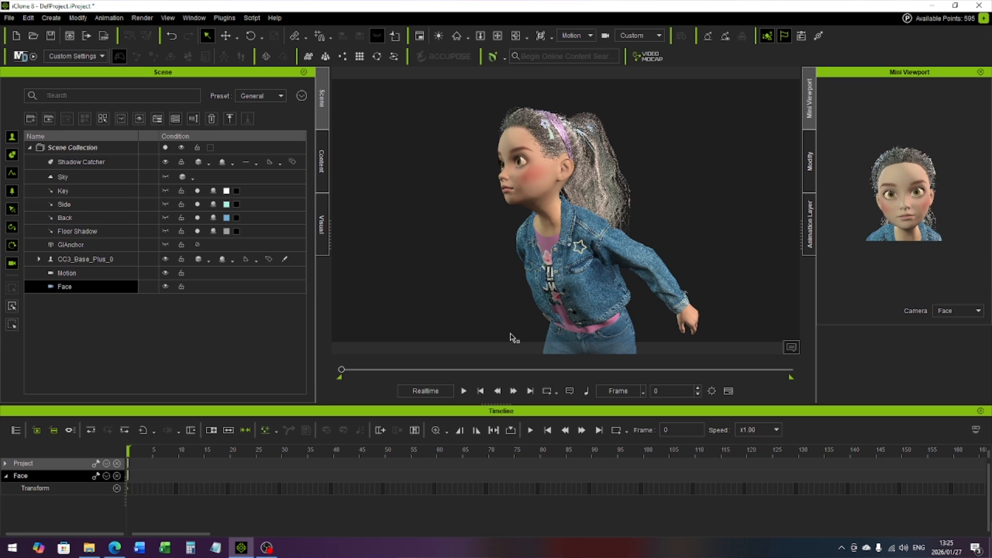
{"action": "mouse_move", "coordinate": [127, 452]}
{"action": "left_mouse_down"}
{"action": "mouse_move", "coordinate": [302, 453]}
{"action": "mouse_move", "coordinate": [129, 451]}
{"action": "left_mouse_up"}
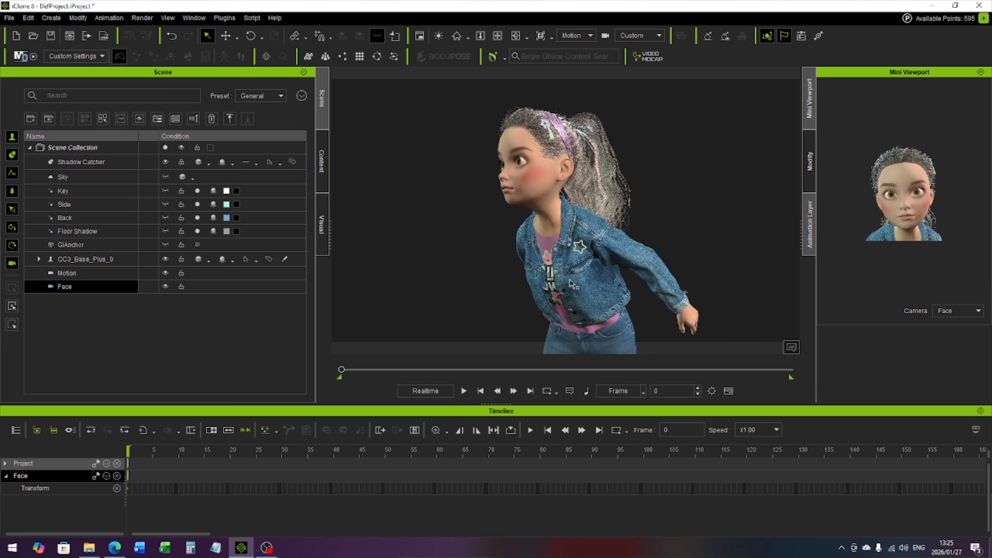
{"action": "left_click_drag", "start_coordinate": [127, 452], "coordinate": [261, 460]}
{"action": "left_click_drag", "start_coordinate": [297, 461], "coordinate": [117, 456]}
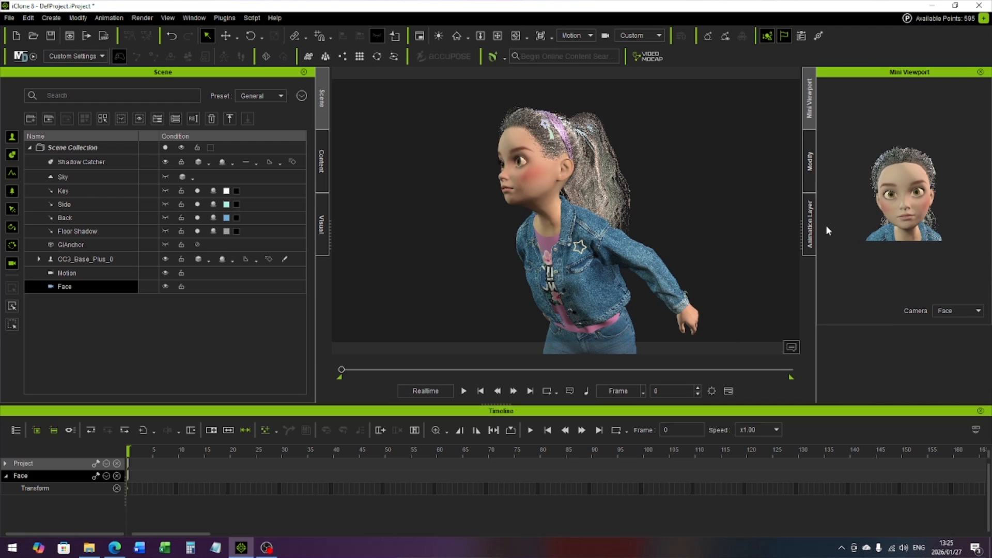
Open the Face Key editor for the CC3_Base_Plus_0 character and move its window clear of the main viewport.
{"action": "left_click", "coordinate": [79, 259]}
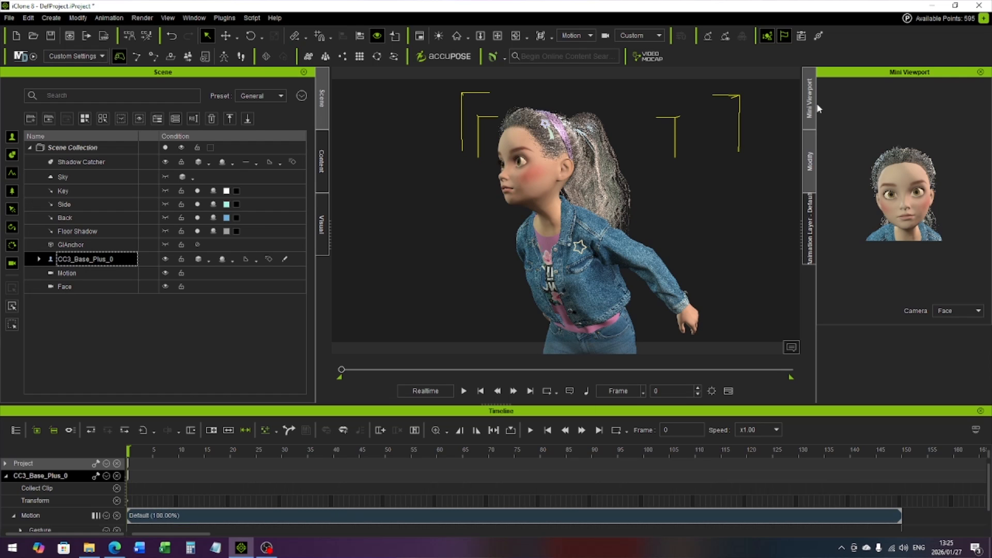
{"action": "left_click", "coordinate": [809, 160]}
{"action": "left_click", "coordinate": [847, 87]}
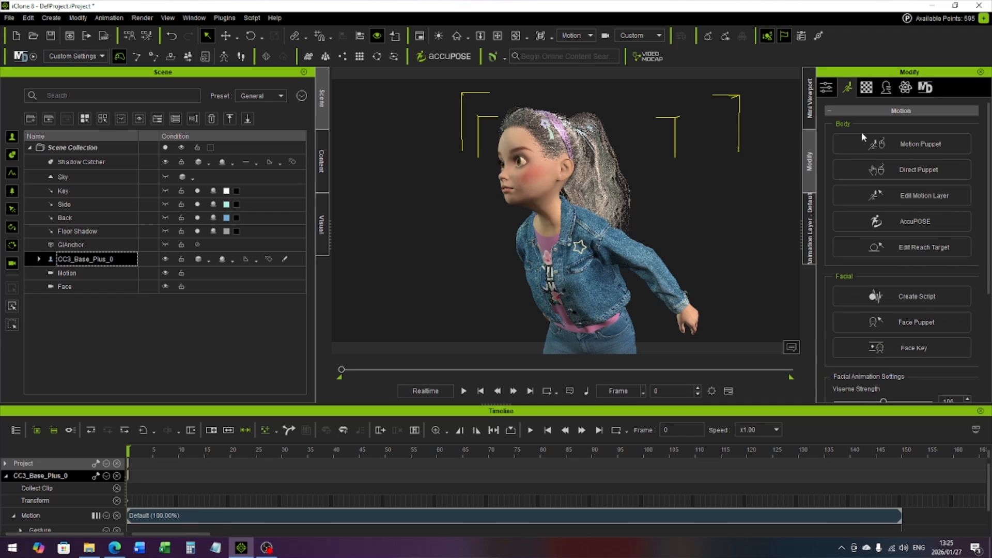
{"action": "left_click", "coordinate": [925, 347]}
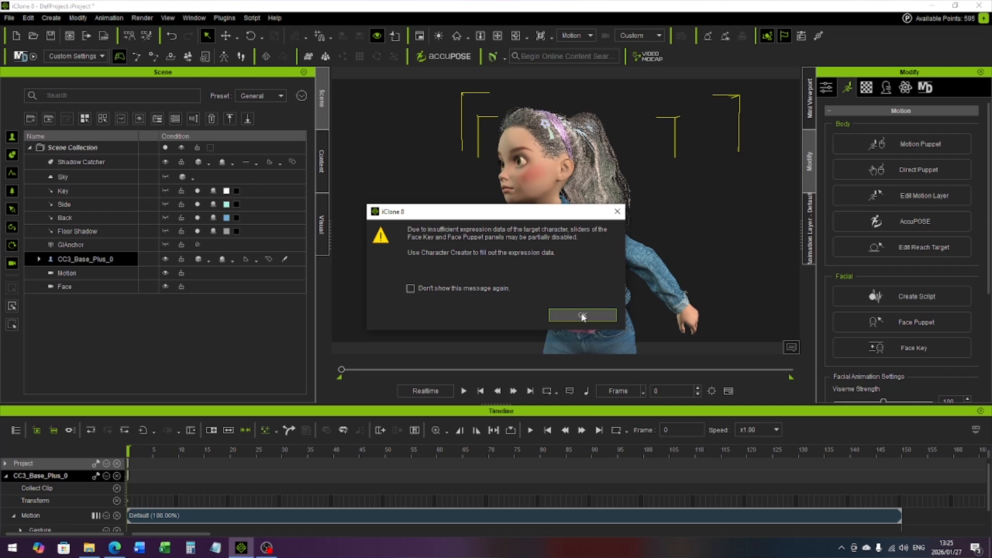
{"action": "left_click", "coordinate": [582, 315]}
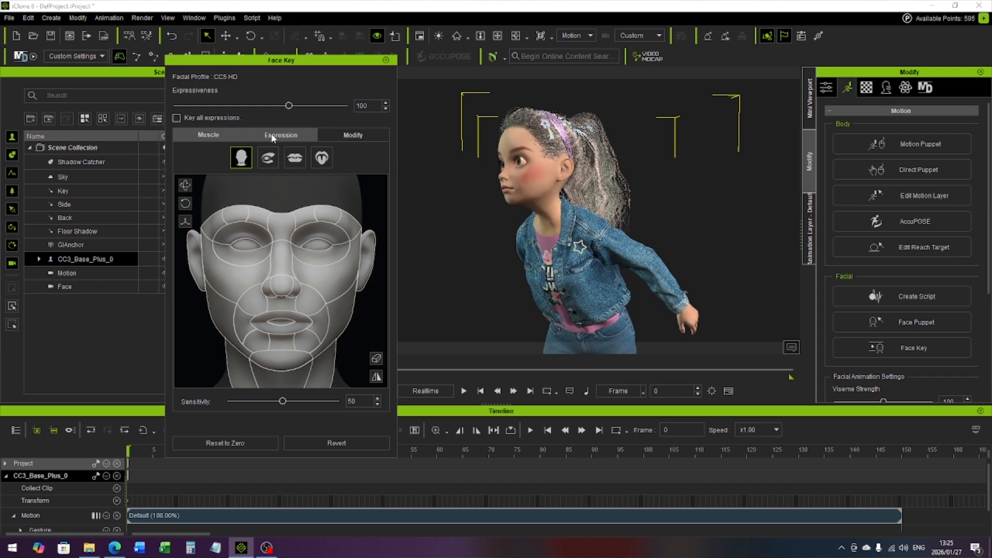
{"action": "left_click_drag", "start_coordinate": [310, 60], "coordinate": [302, 48]}
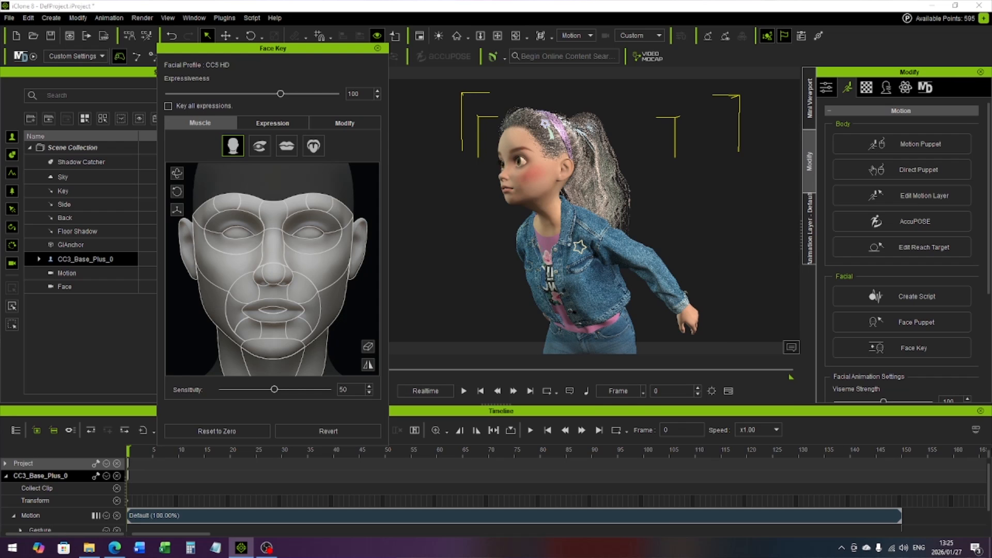
Collapse the Motion track, show the character's Expression track in the timeline, and extend its clip to frame 151.
{"action": "left_click_drag", "start_coordinate": [988, 483], "coordinate": [988, 507]}
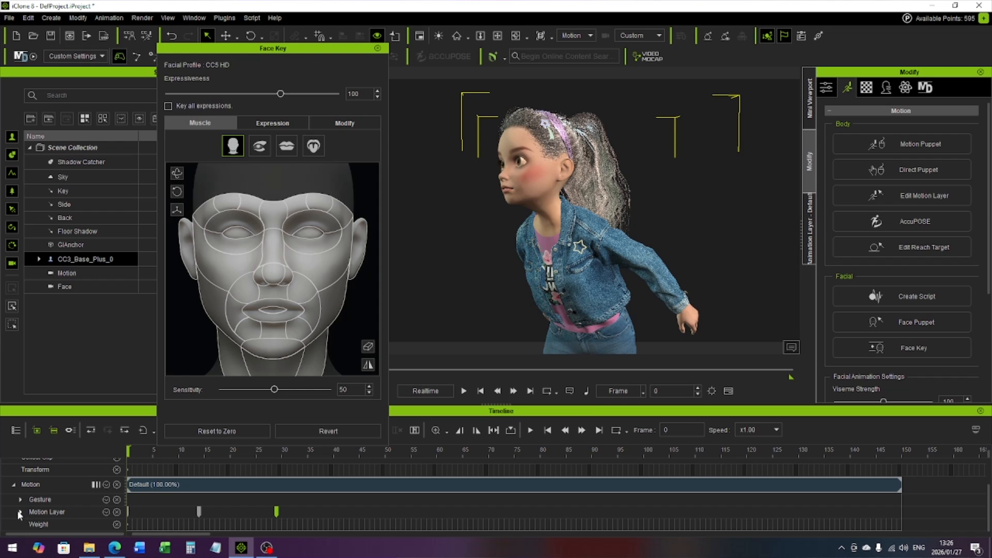
{"action": "left_click", "coordinate": [14, 484]}
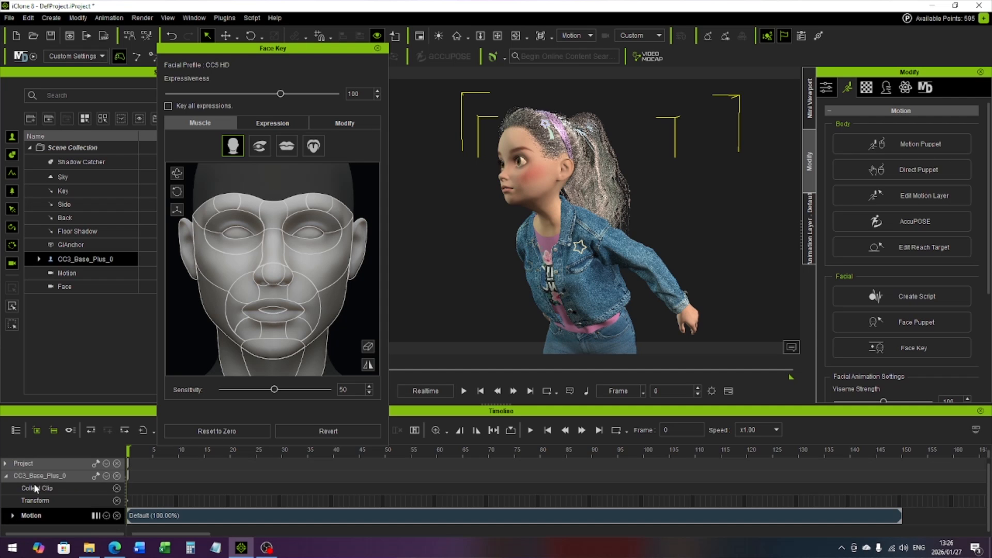
{"action": "left_click", "coordinate": [106, 476]}
{"action": "left_click", "coordinate": [149, 403]}
{"action": "left_click_drag", "start_coordinate": [988, 499], "coordinate": [989, 511]}
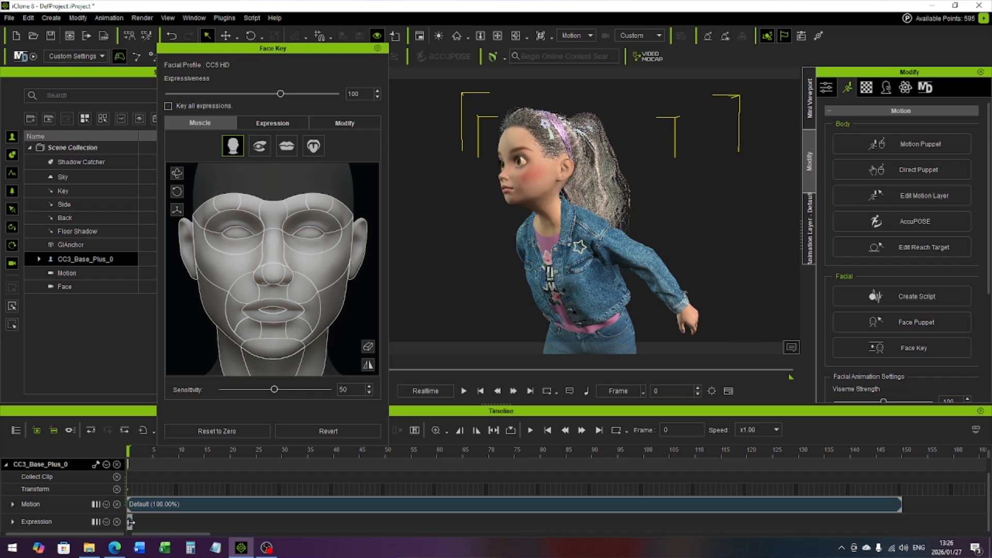
{"action": "left_click_drag", "start_coordinate": [130, 522], "coordinate": [906, 527]}
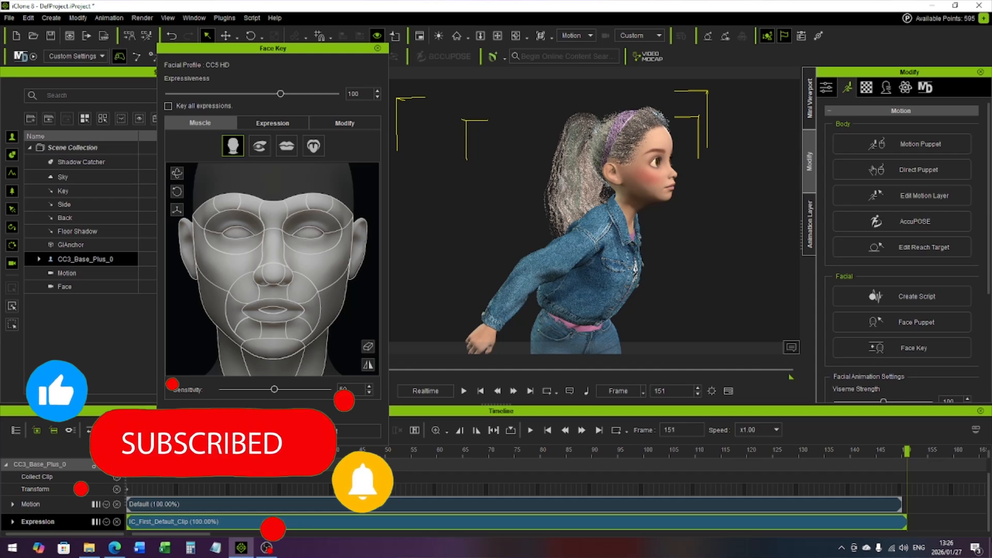
Show the Face camera in the mini viewport and key Eye_Blink_L and Eye_Blink_R at 0 on frame 3.
{"action": "left_click_drag", "start_coordinate": [907, 449], "coordinate": [144, 487]}
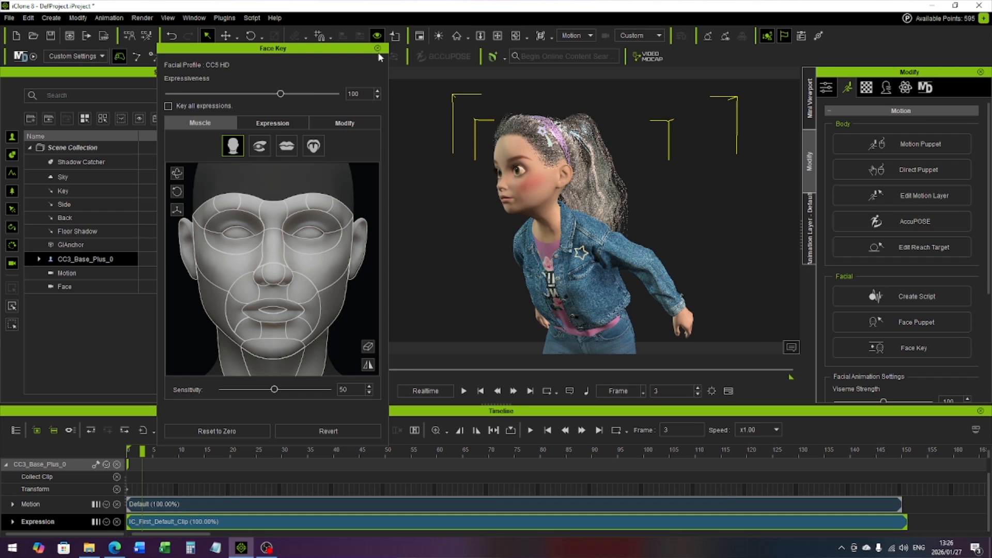
{"action": "left_click", "coordinate": [810, 98]}
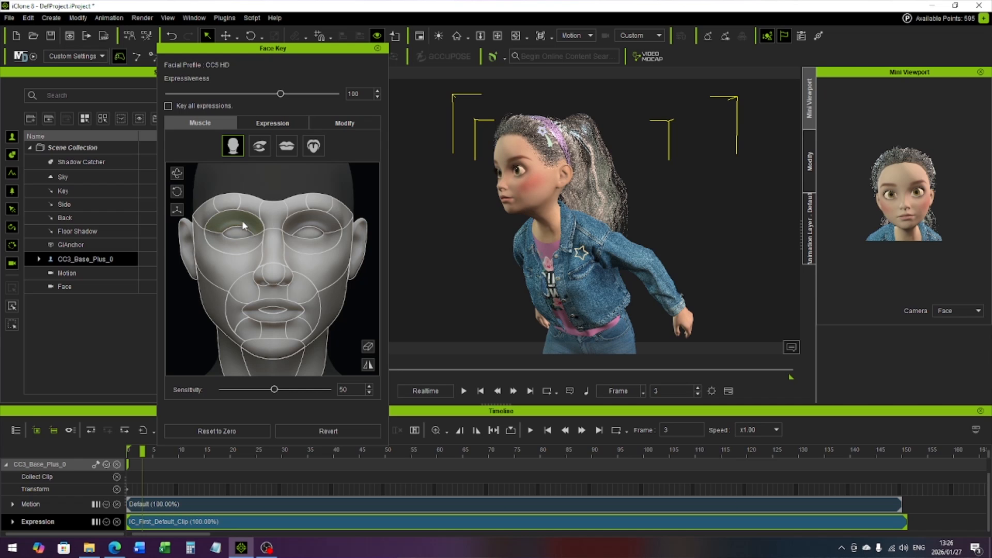
{"action": "left_click", "coordinate": [337, 124]}
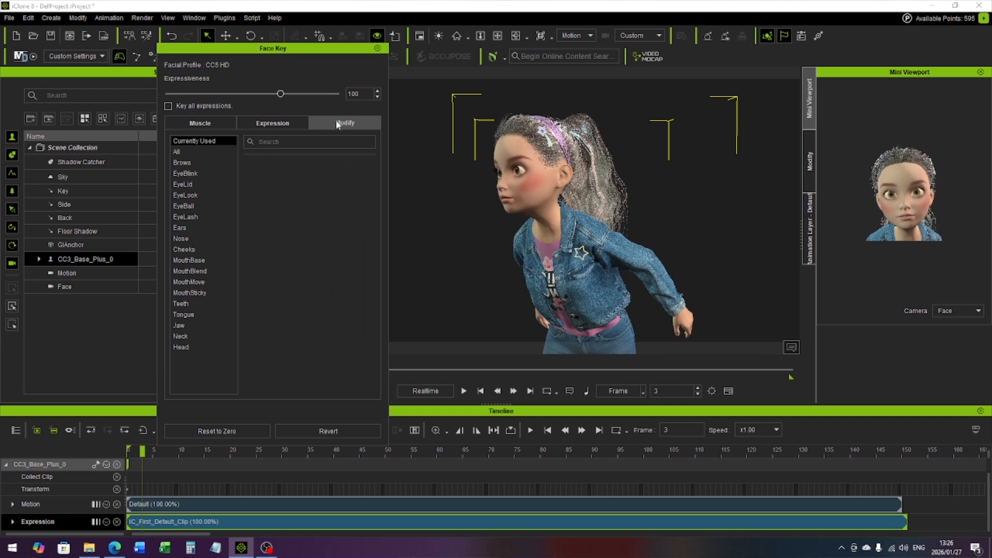
{"action": "left_click", "coordinate": [194, 173]}
{"action": "mouse_move", "coordinate": [257, 186]}
{"action": "left_mouse_down"}
{"action": "mouse_move", "coordinate": [289, 187]}
{"action": "mouse_move", "coordinate": [243, 185]}
{"action": "left_mouse_up"}
{"action": "mouse_move", "coordinate": [259, 222]}
{"action": "left_mouse_down"}
{"action": "mouse_move", "coordinate": [326, 222]}
{"action": "mouse_move", "coordinate": [253, 223]}
{"action": "left_mouse_up"}
Close both eyes by keying Eye_Blink_L and Eye_Blink_R at 150 on frames 7 and 18.
{"action": "left_click_drag", "start_coordinate": [142, 451], "coordinate": [174, 443]}
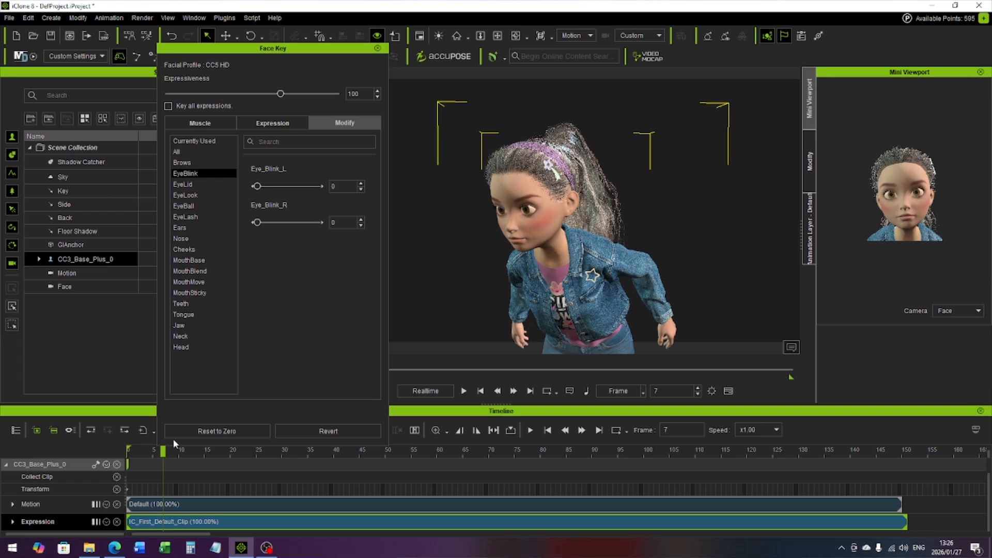
{"action": "left_click_drag", "start_coordinate": [256, 186], "coordinate": [318, 190]}
{"action": "left_click_drag", "start_coordinate": [256, 222], "coordinate": [327, 224]}
{"action": "left_click_drag", "start_coordinate": [162, 454], "coordinate": [230, 454]}
{"action": "left_click", "coordinate": [318, 186]}
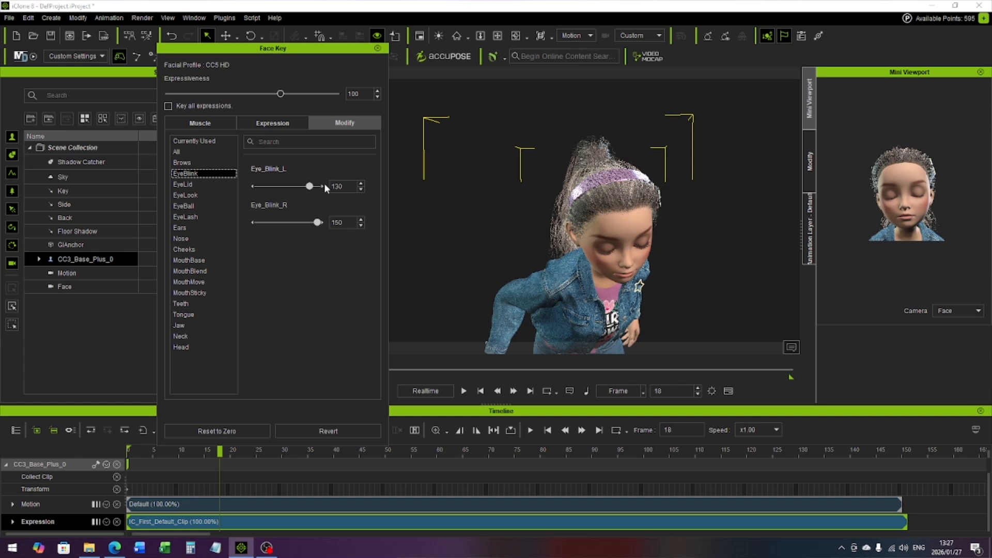
{"action": "left_click_drag", "start_coordinate": [316, 223], "coordinate": [324, 223]}
Reopen both eyes by keying Eye_Blink_L and Eye_Blink_R at 0 on frame 22, then scrub back to frame 0.
{"action": "left_click", "coordinate": [223, 449]}
{"action": "left_click_drag", "start_coordinate": [223, 449], "coordinate": [240, 448]}
{"action": "left_click_drag", "start_coordinate": [318, 186], "coordinate": [203, 184]}
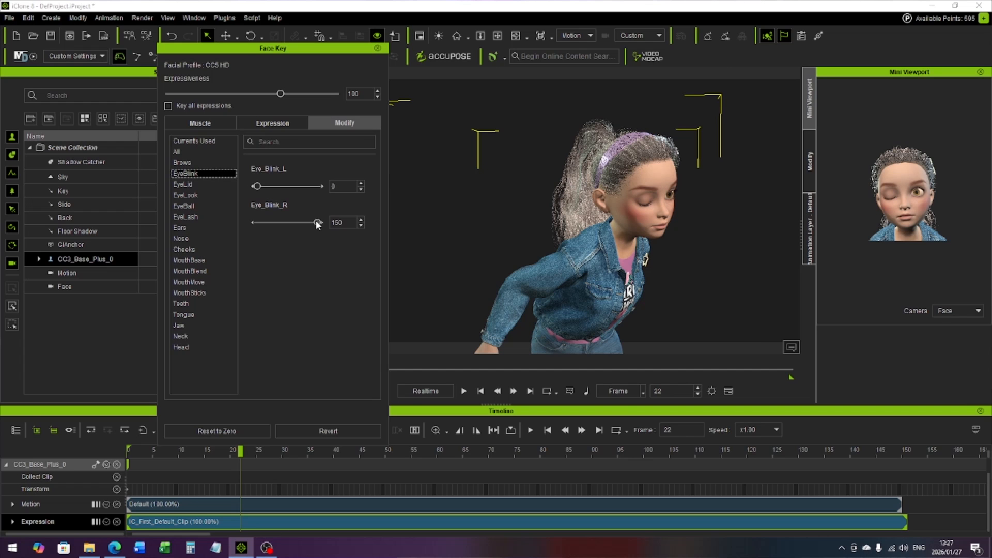
{"action": "left_click_drag", "start_coordinate": [255, 222], "coordinate": [226, 225]}
{"action": "left_click", "coordinate": [169, 454]}
{"action": "left_click_drag", "start_coordinate": [169, 454], "coordinate": [94, 455]}
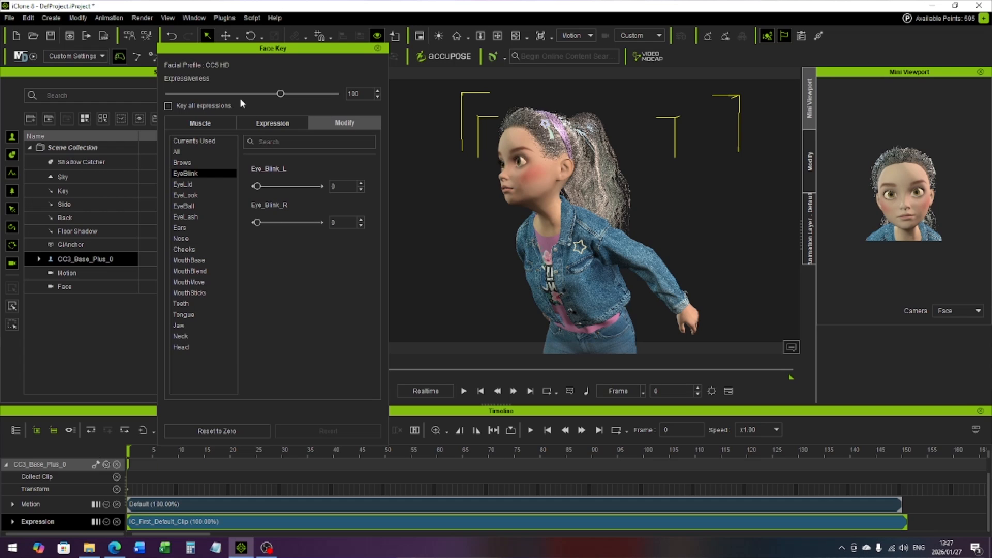
Show the facial Muscle controls and scrub between frames 0 and 30 to review the blink in both viewports.
{"action": "left_click", "coordinate": [200, 121]}
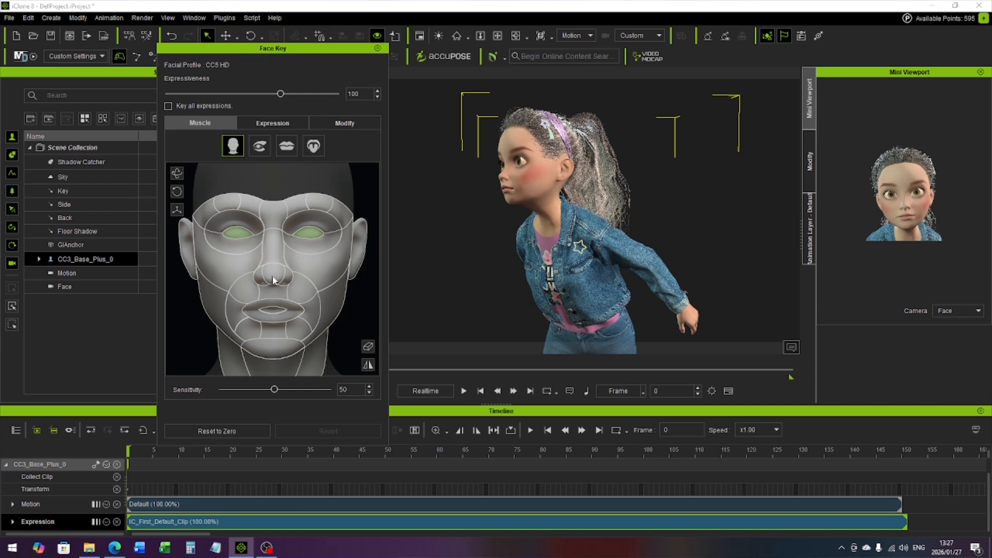
{"action": "left_click_drag", "start_coordinate": [187, 322], "coordinate": [178, 321]}
{"action": "left_click_drag", "start_coordinate": [127, 450], "coordinate": [277, 450]}
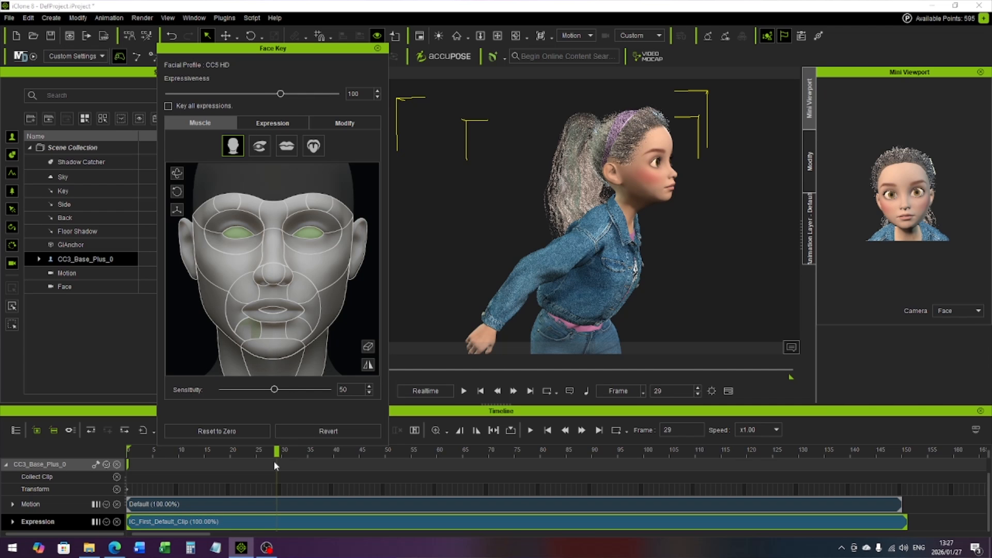
{"action": "left_click_drag", "start_coordinate": [277, 450], "coordinate": [42, 440]}
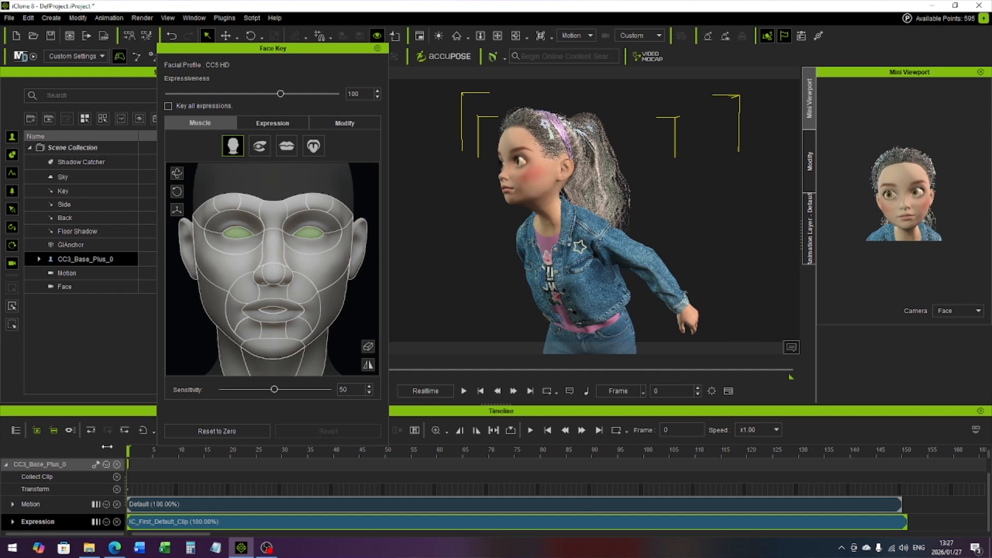
{"action": "left_click_drag", "start_coordinate": [165, 447], "coordinate": [280, 431]}
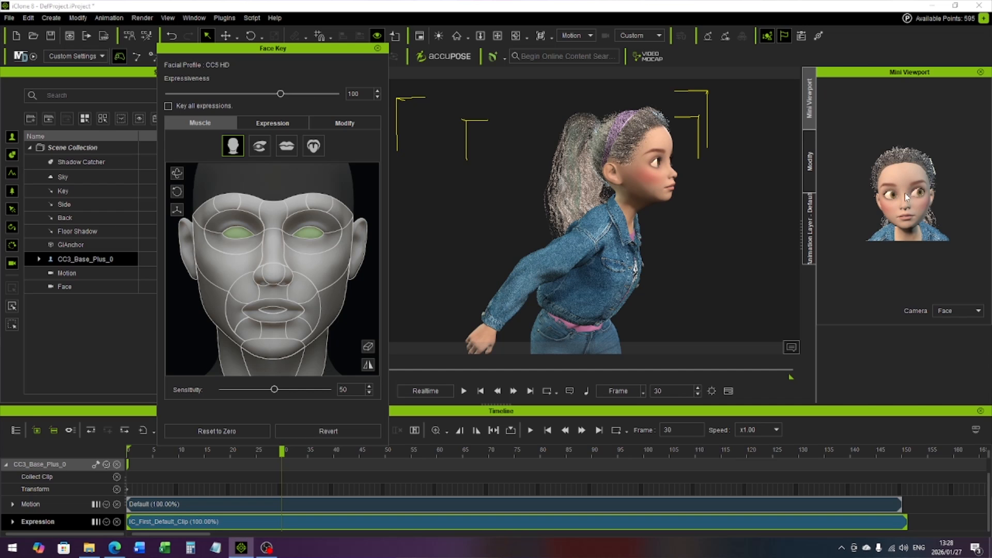
{"action": "left_click_drag", "start_coordinate": [282, 451], "coordinate": [116, 448]}
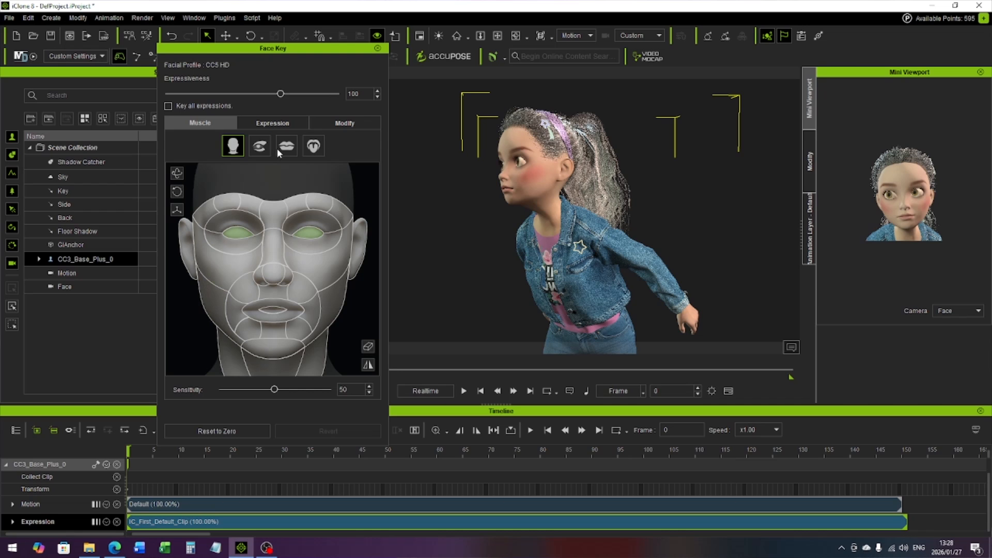
In the Cheeks expressions, key Mouth_Cheek_Suck_L and Mouth_Cheek_Blow_L at 0 on frame 0.
{"action": "left_click", "coordinate": [343, 122]}
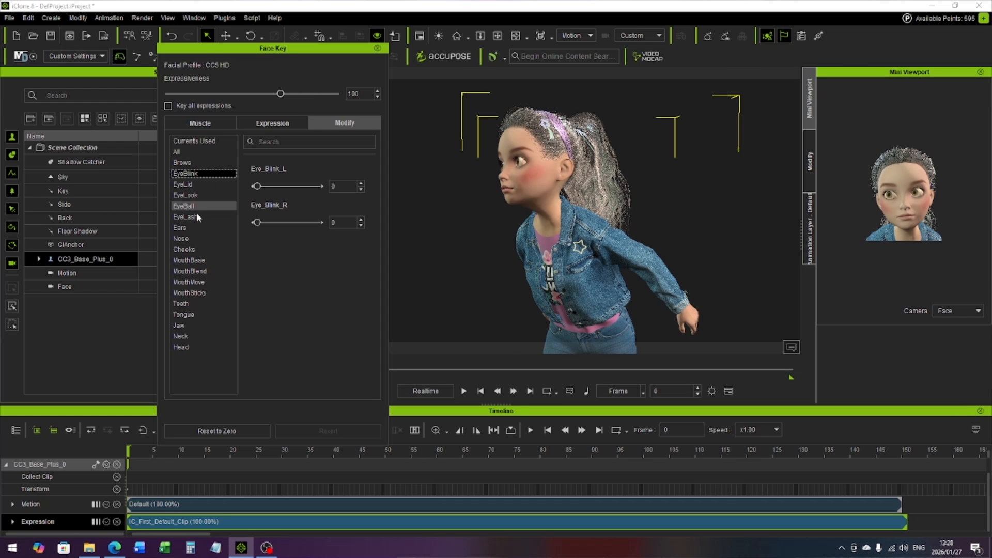
{"action": "left_click", "coordinate": [191, 251]}
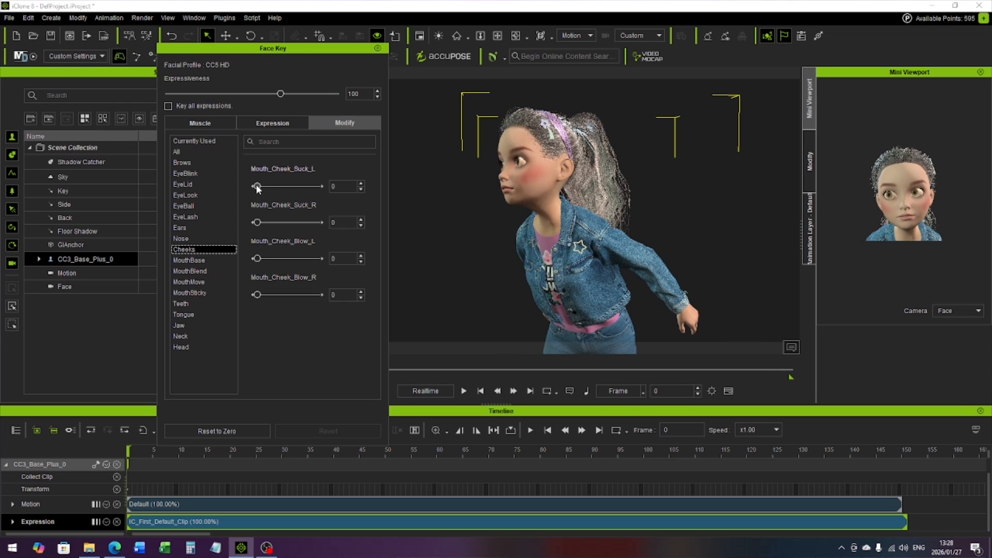
{"action": "left_click_drag", "start_coordinate": [256, 187], "coordinate": [221, 193]}
{"action": "left_click_drag", "start_coordinate": [253, 258], "coordinate": [232, 264]}
Key Mouth_Cheek_Blow_L and Mouth_Cheek_Blow_R at 0 on frame 15.
{"action": "left_click_drag", "start_coordinate": [128, 450], "coordinate": [207, 453]}
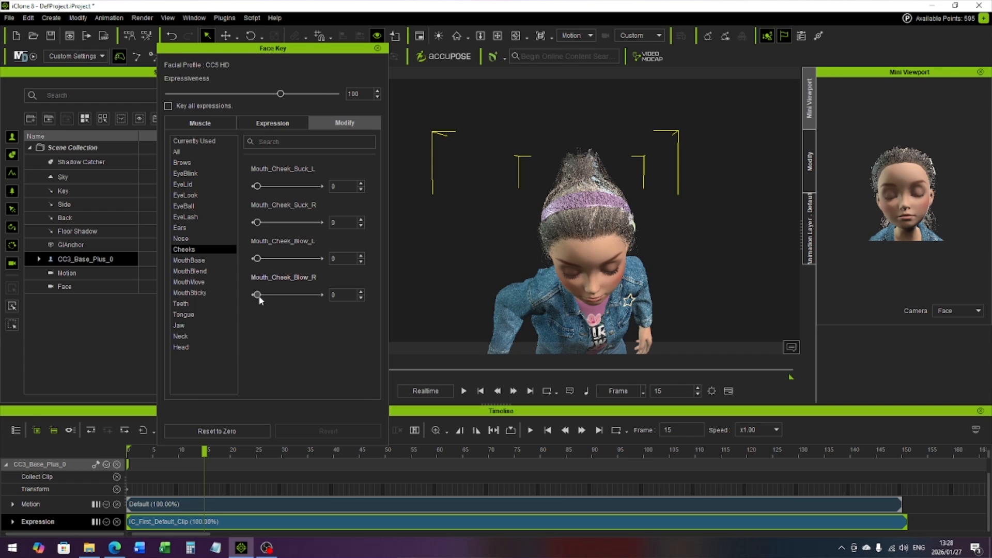
{"action": "mouse_move", "coordinate": [257, 259]}
{"action": "left_mouse_down"}
{"action": "mouse_move", "coordinate": [279, 259]}
{"action": "mouse_move", "coordinate": [238, 262]}
{"action": "left_mouse_up"}
{"action": "left_click_drag", "start_coordinate": [279, 296], "coordinate": [232, 290]}
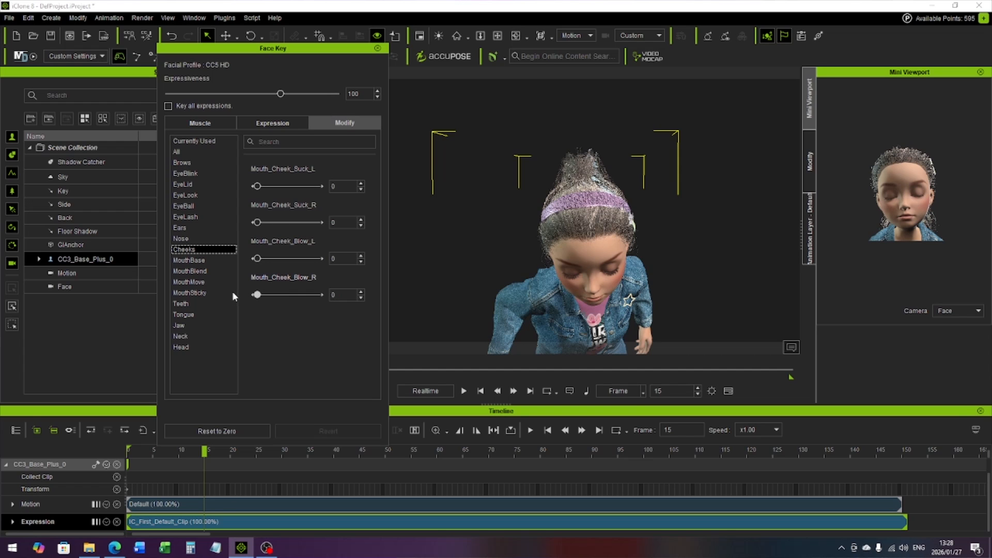
On frame 20, key Mouth_Cheek_Blow_L at 0 and Mouth_Cheek_Blow_R at 76, then set Mouth_Cheek_Blow_R to 0 on frame 25.
{"action": "left_click_drag", "start_coordinate": [205, 451], "coordinate": [233, 451]}
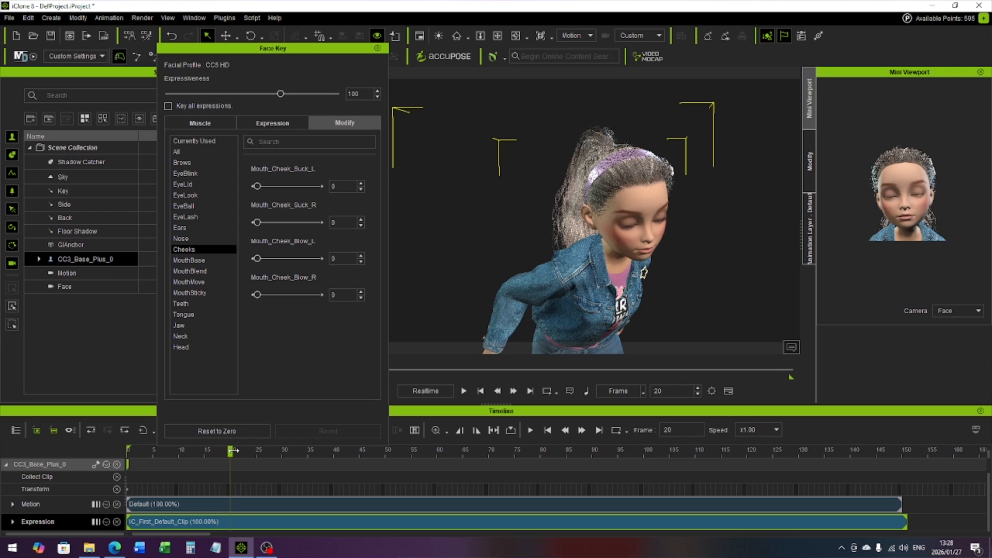
{"action": "mouse_move", "coordinate": [257, 258]}
{"action": "left_mouse_down"}
{"action": "mouse_move", "coordinate": [266, 258]}
{"action": "mouse_move", "coordinate": [243, 260]}
{"action": "left_mouse_up"}
{"action": "left_click_drag", "start_coordinate": [257, 296], "coordinate": [288, 297]}
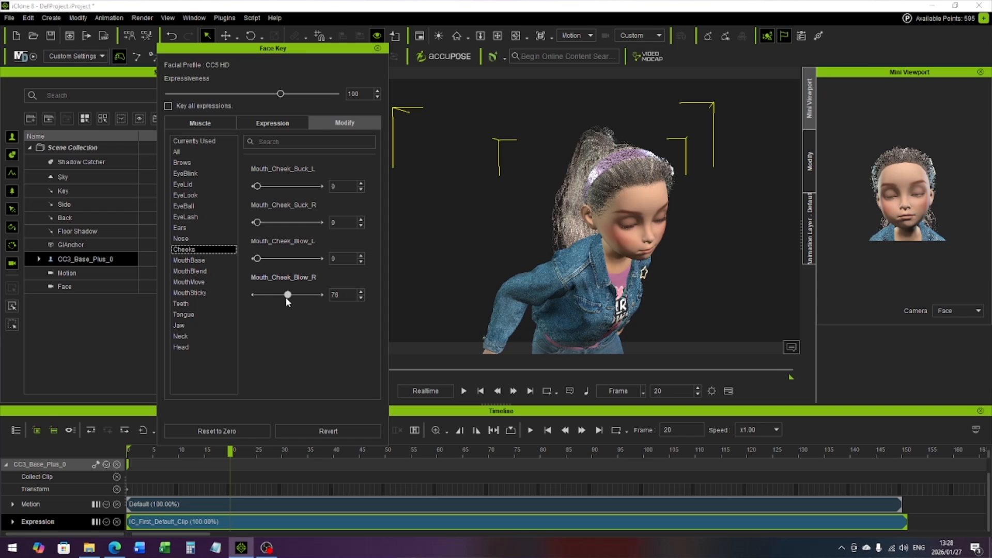
{"action": "left_click_drag", "start_coordinate": [229, 452], "coordinate": [256, 453]}
{"action": "left_click_drag", "start_coordinate": [288, 296], "coordinate": [245, 296]}
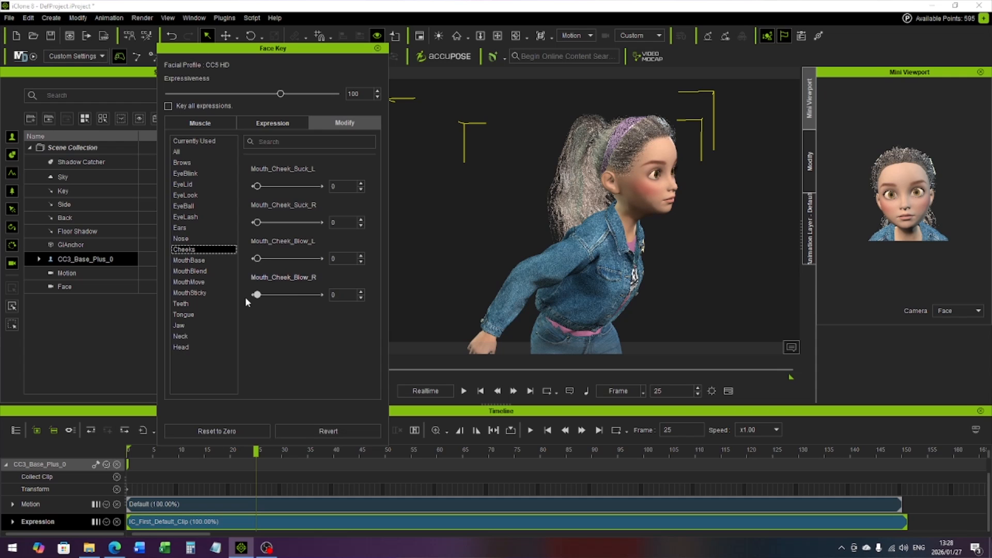